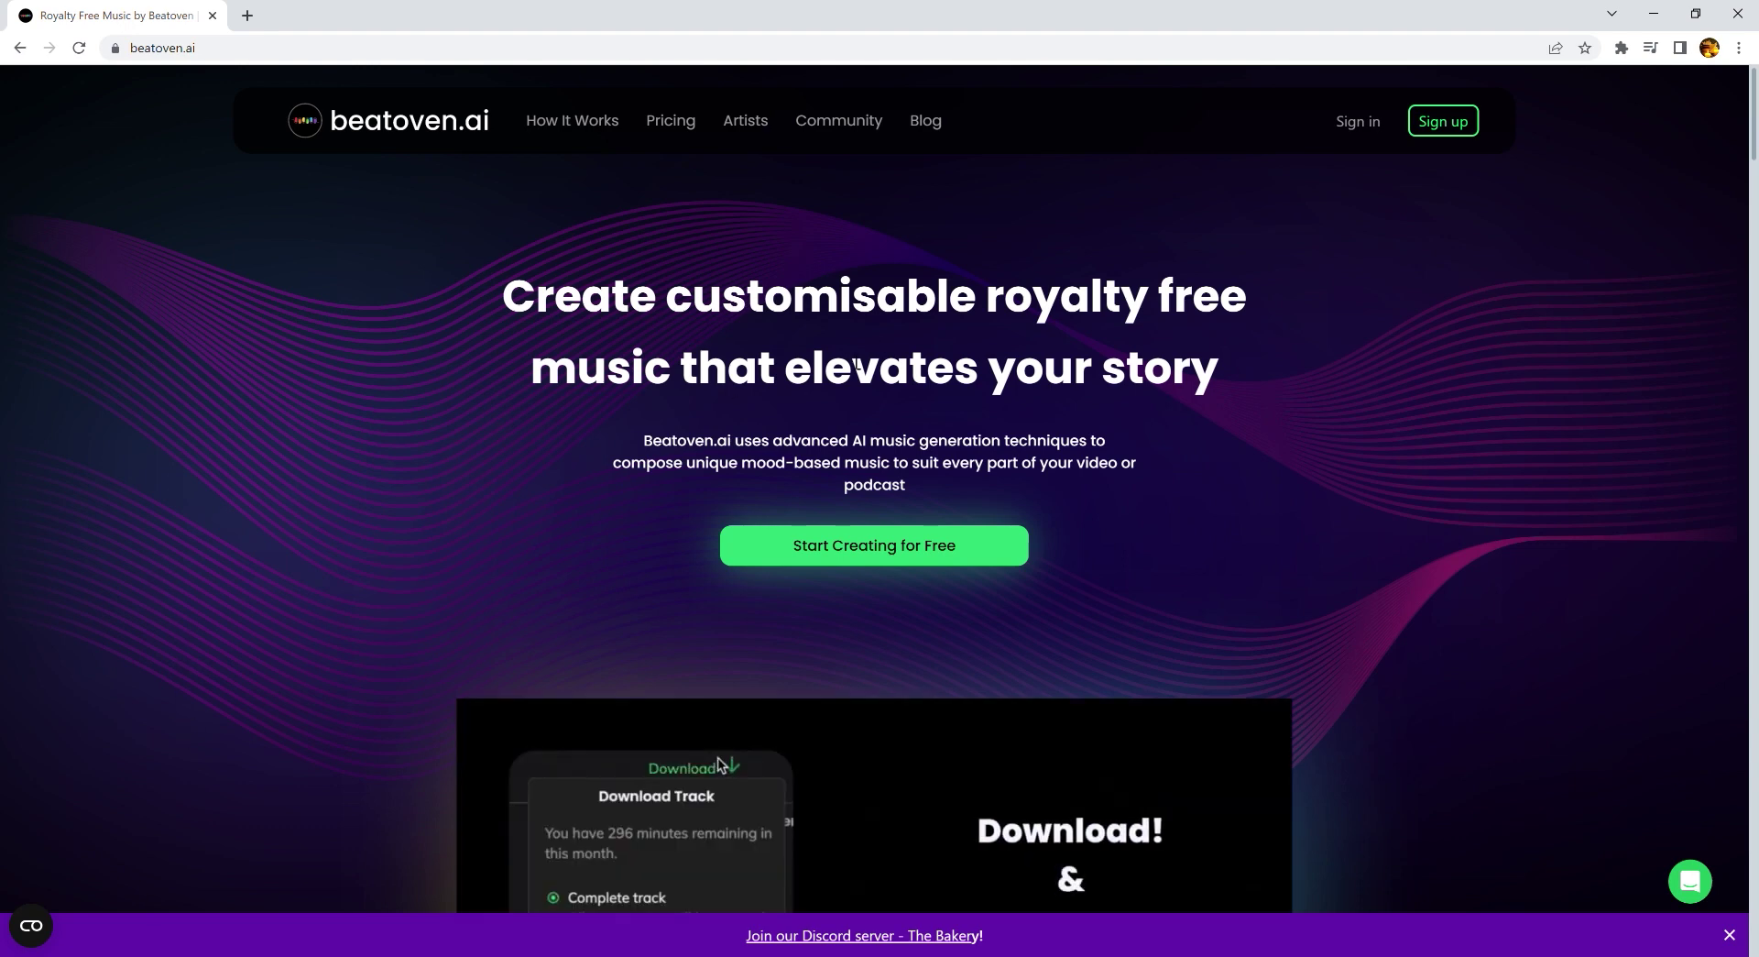
Step: Sign in and start a new track titled Meditation Mood
click(1356, 121)
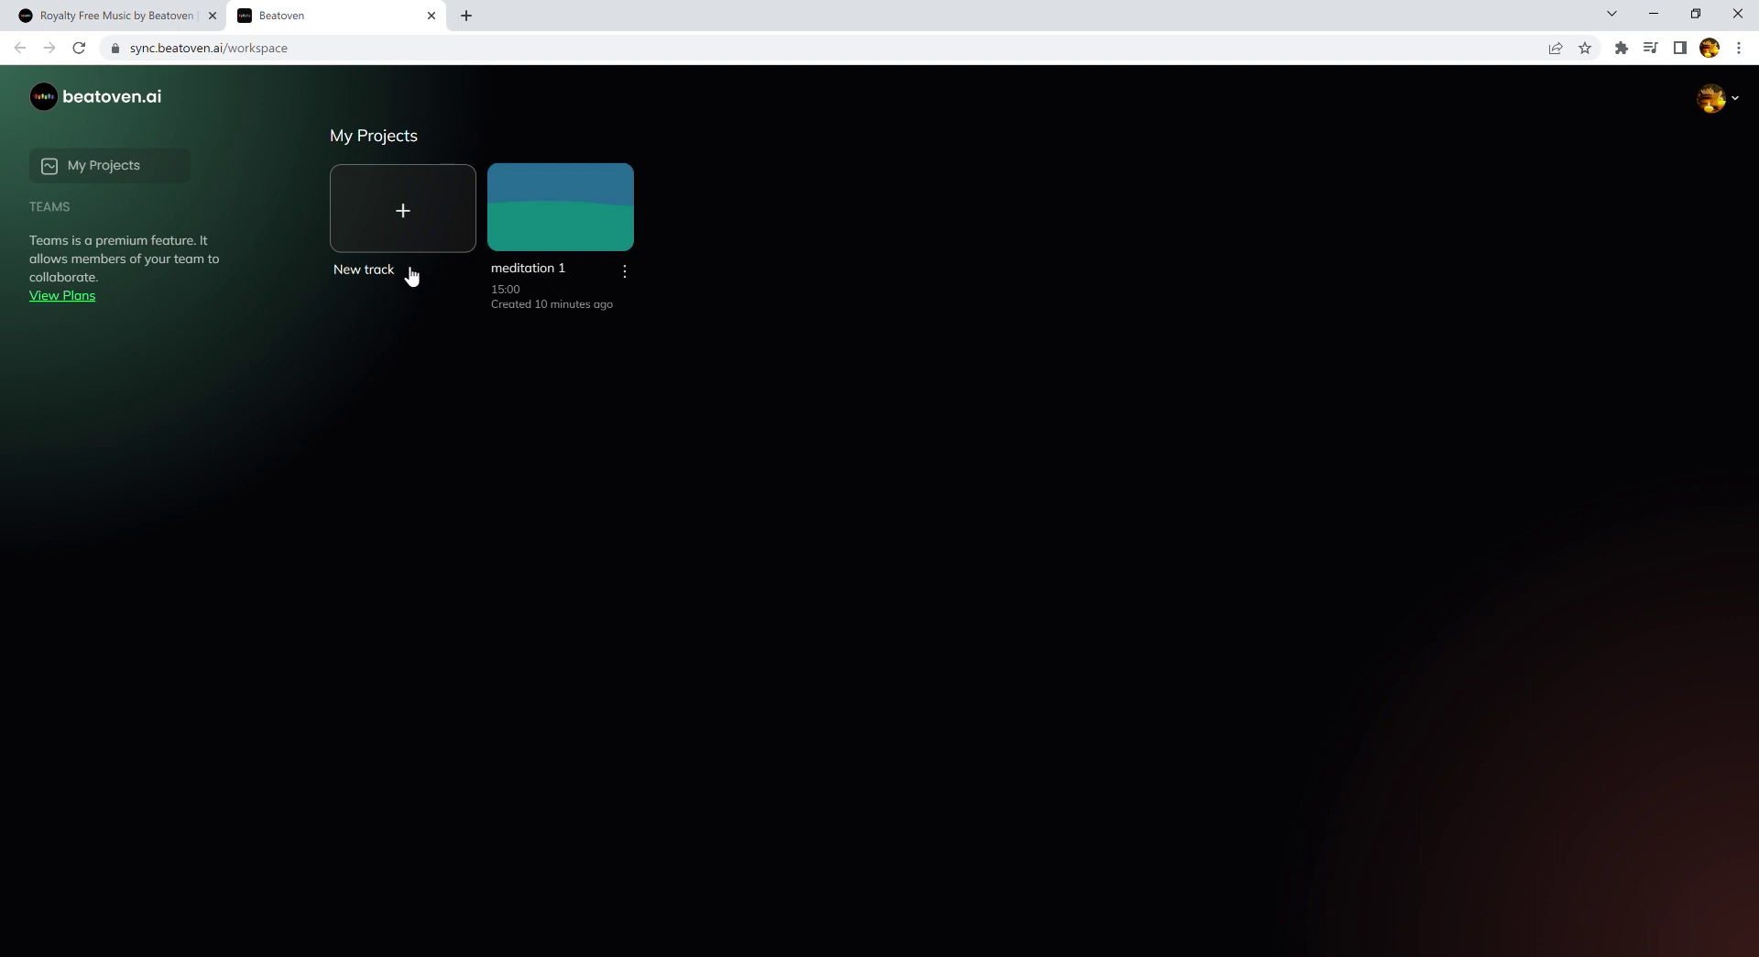
click(402, 218)
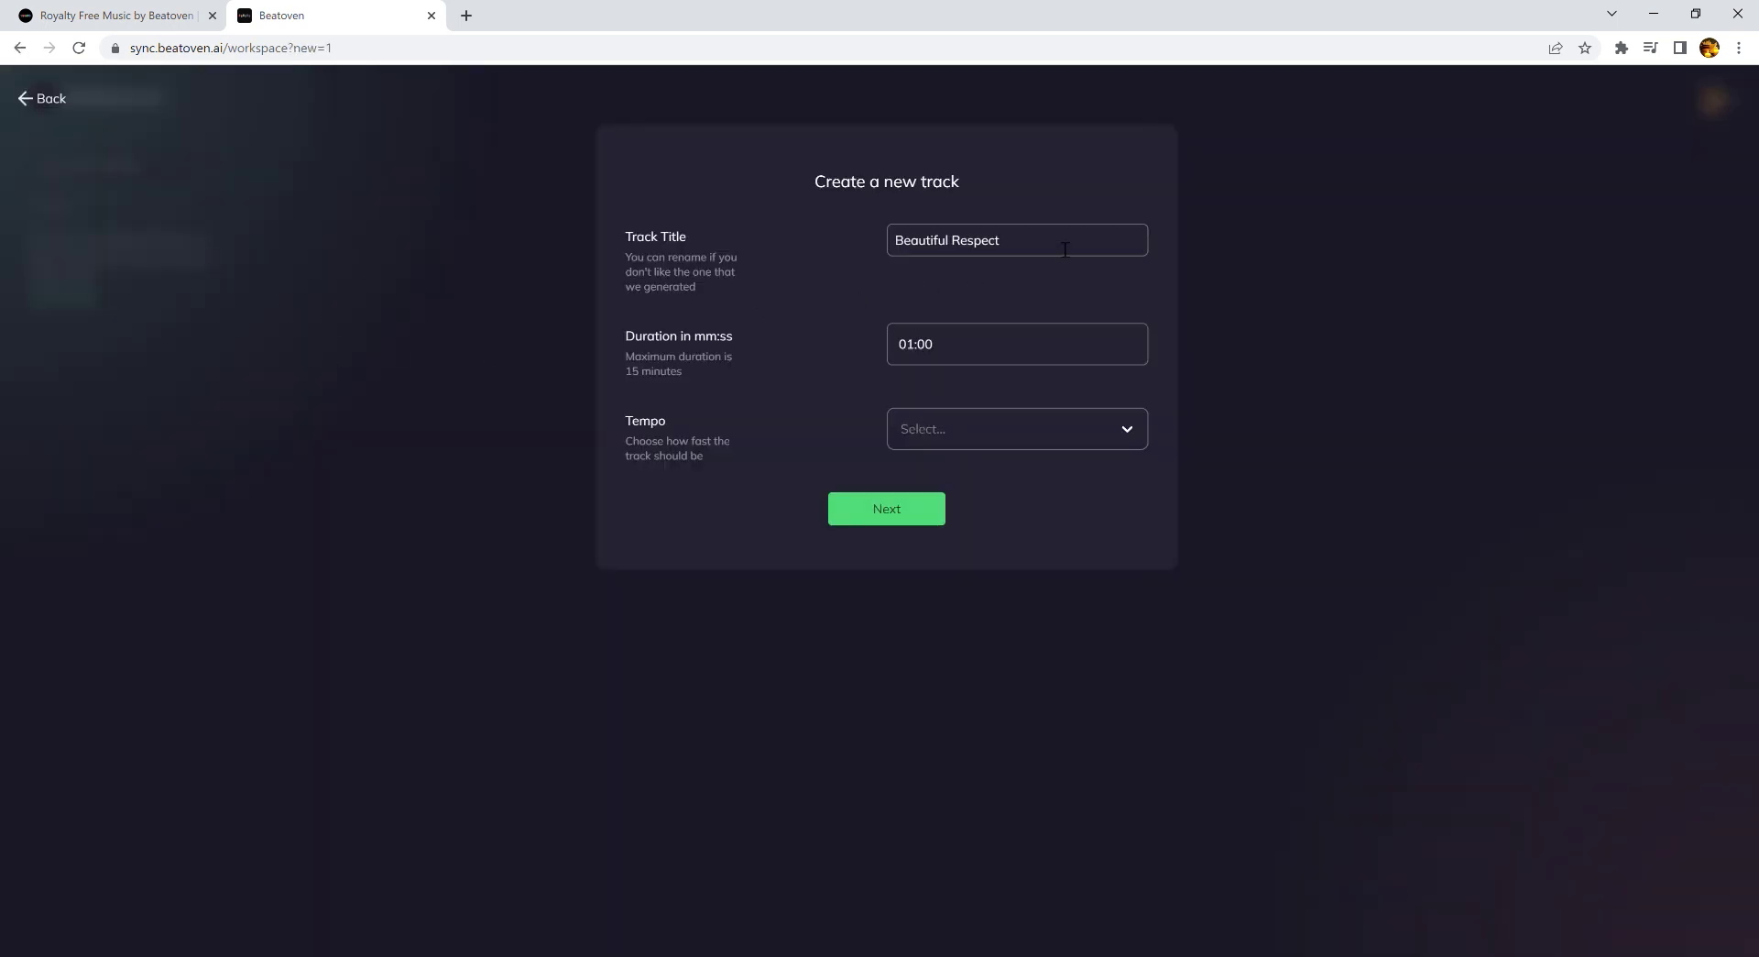
drag(1065, 250, 839, 252)
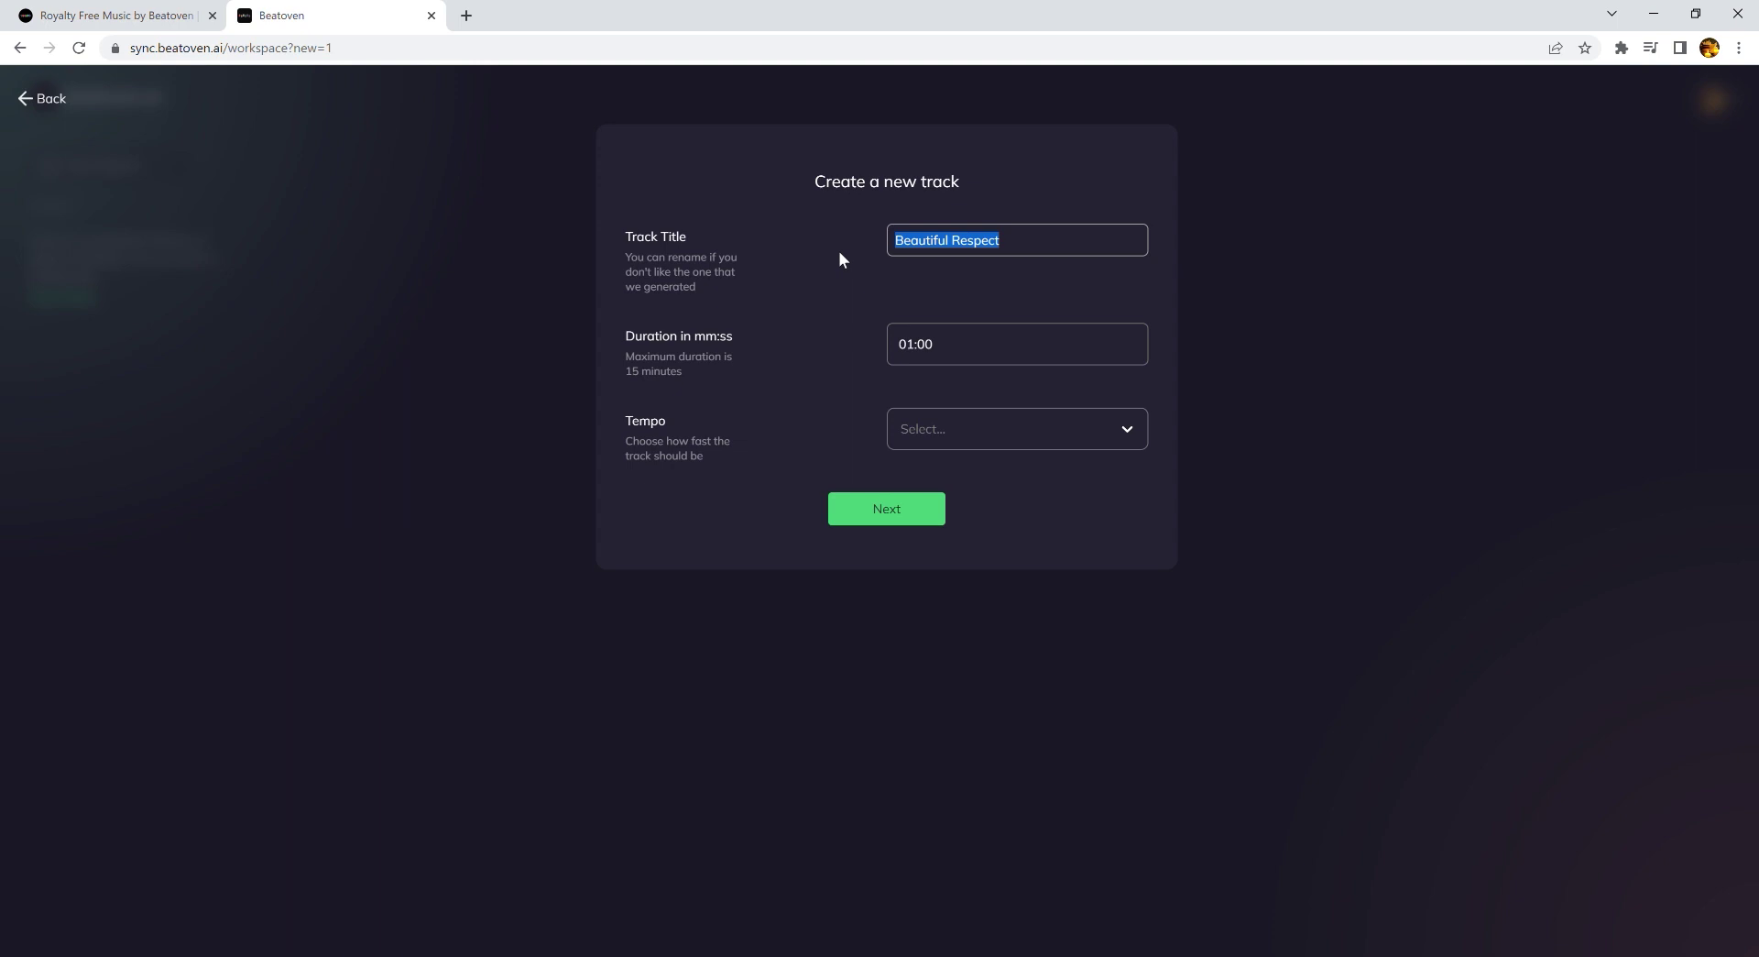
text(Med)
key(BackSpace)
text(d)
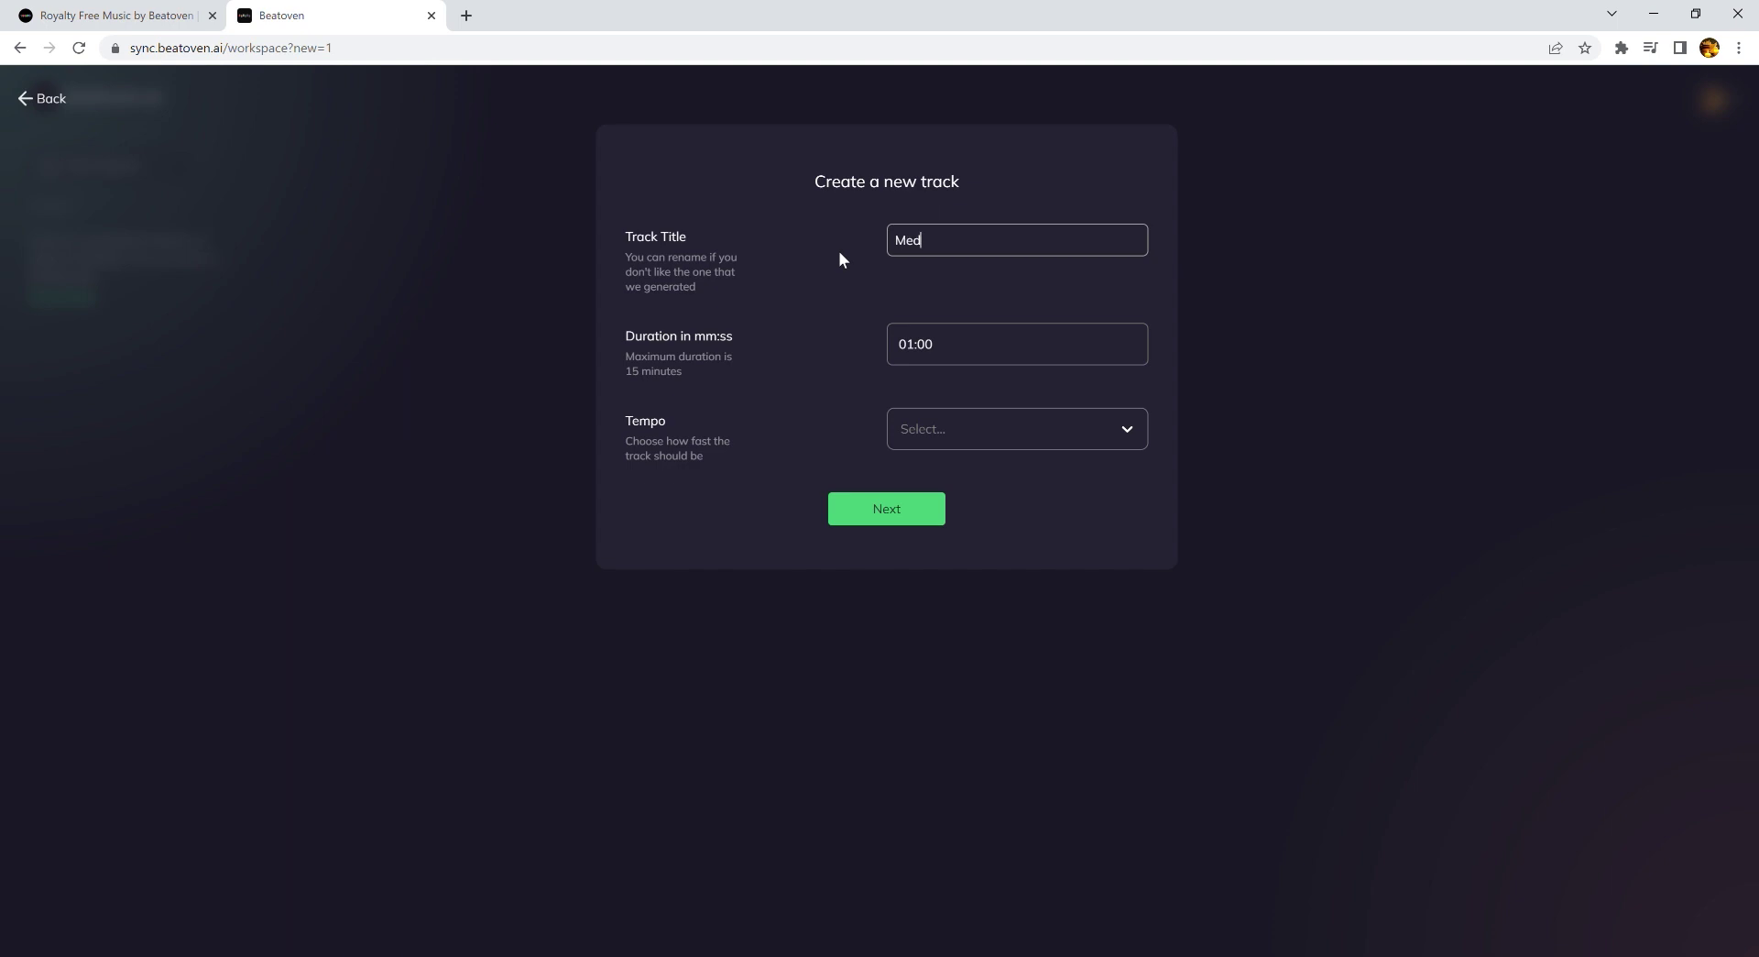
text(itation)
text(Mood)
Step: Set the Meditation Mood track's duration to 10:00 and its tempo to Slow, and continue to the genre choice
click(924, 353)
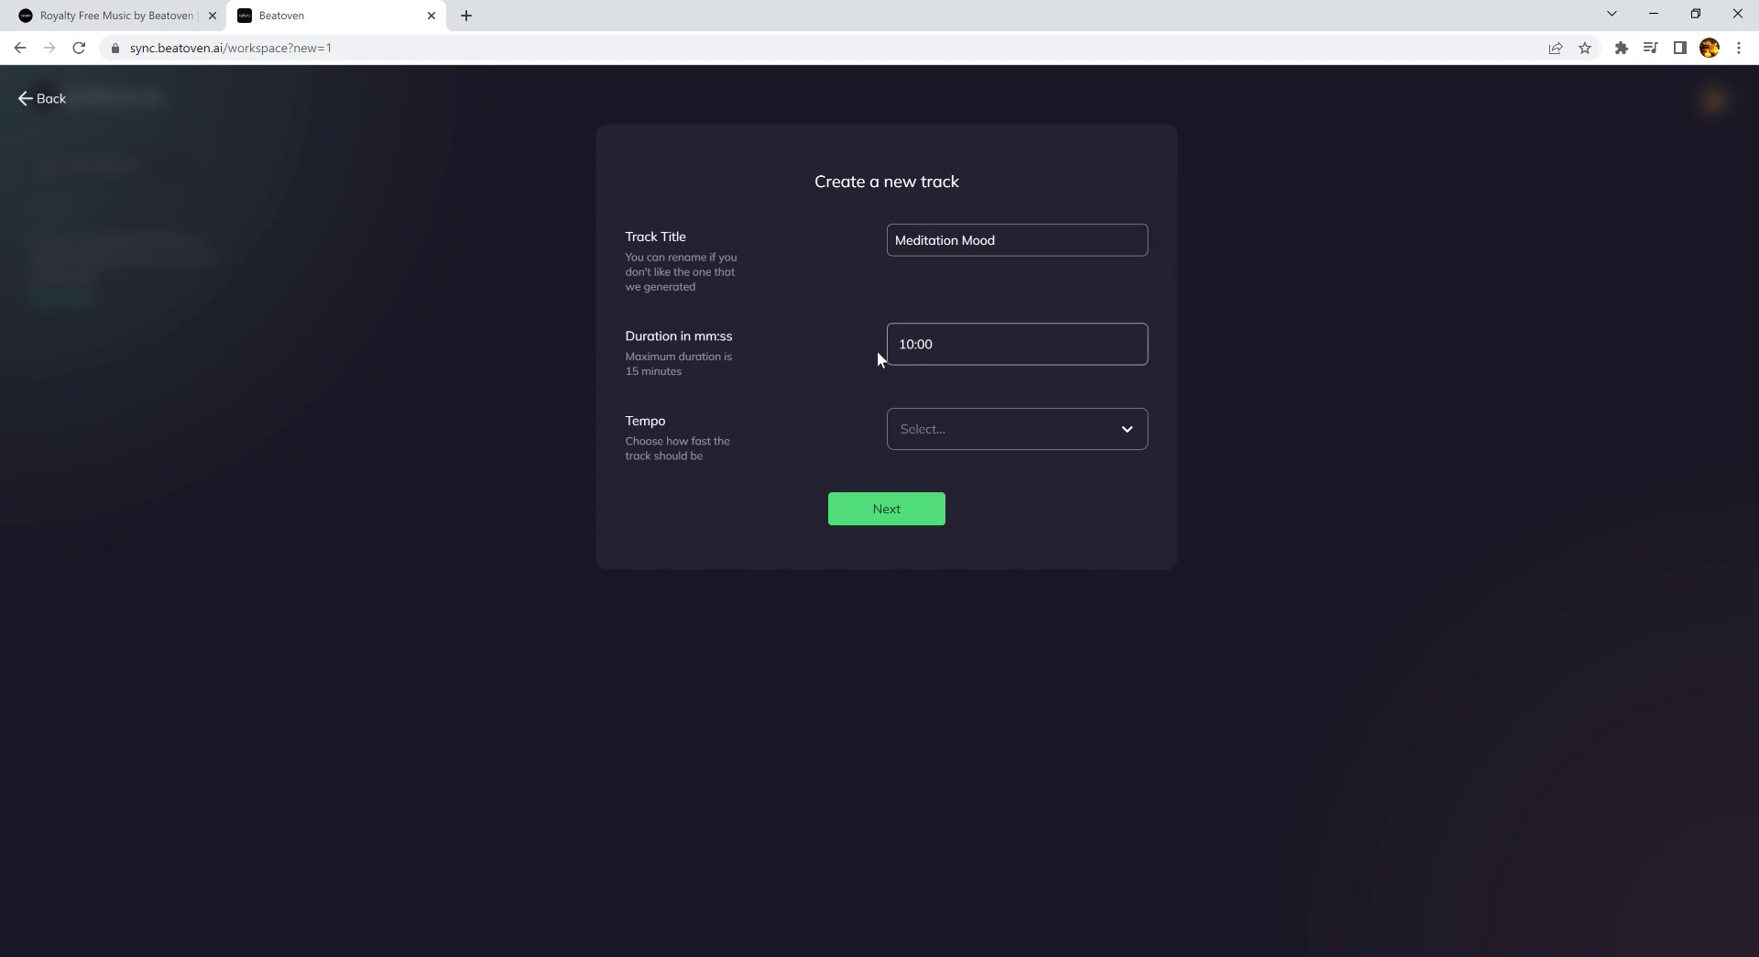
click(1011, 431)
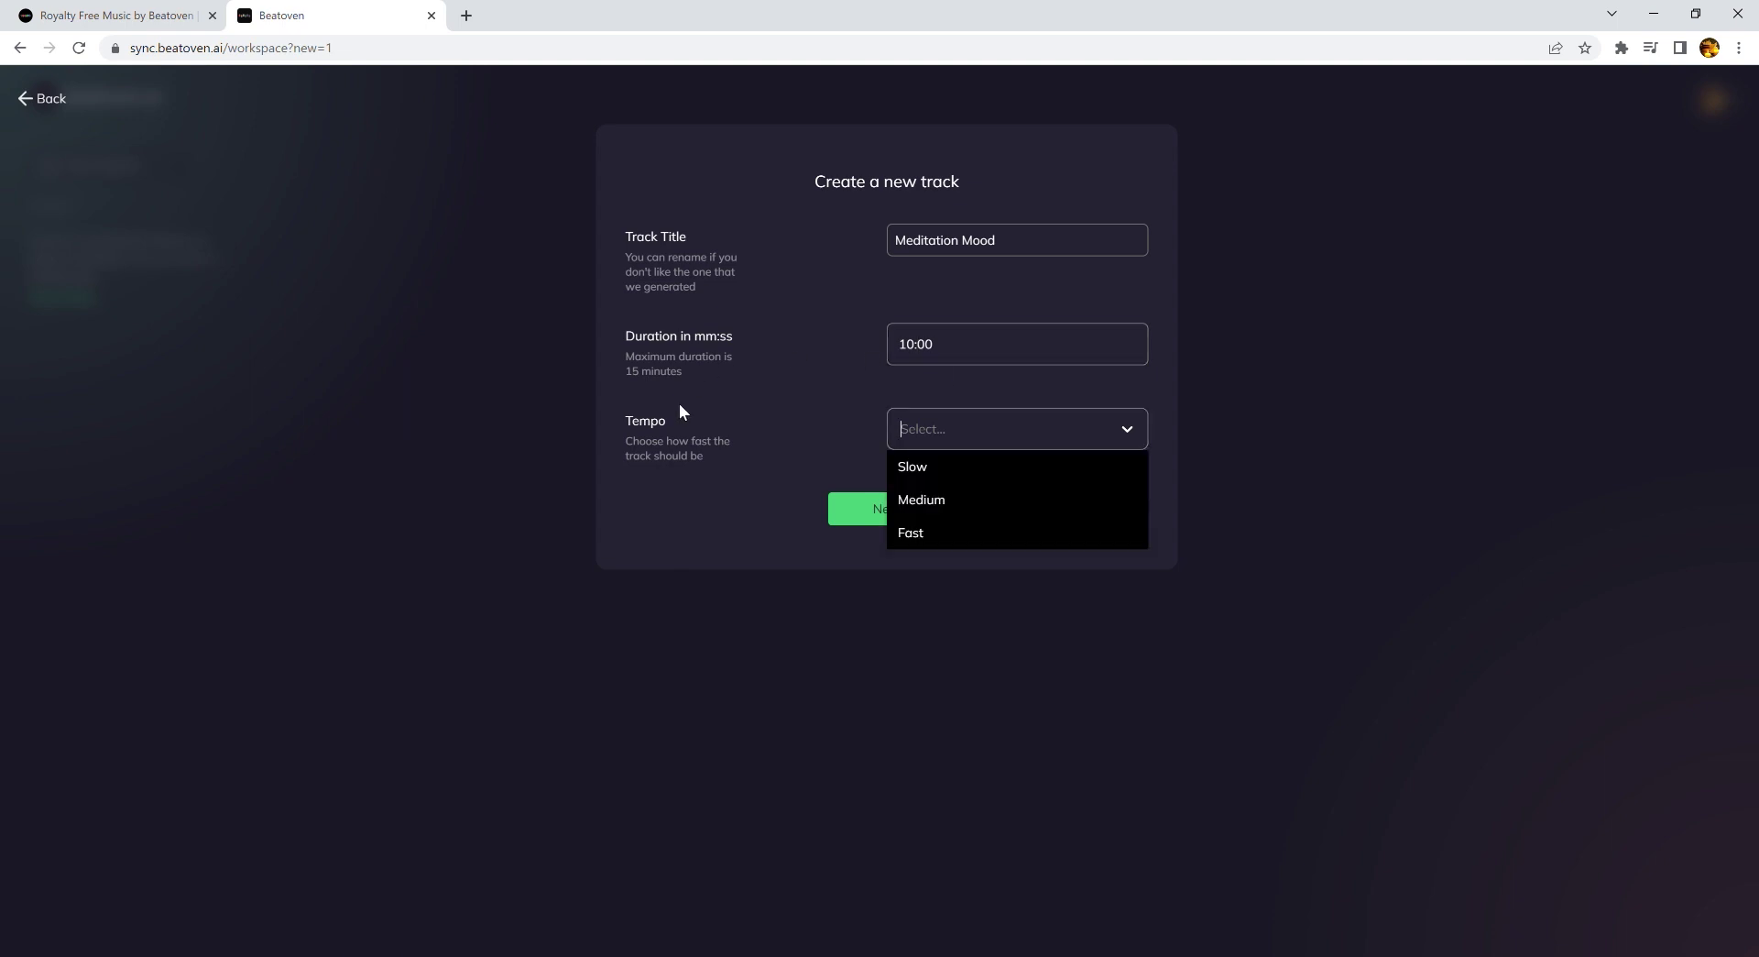
click(913, 468)
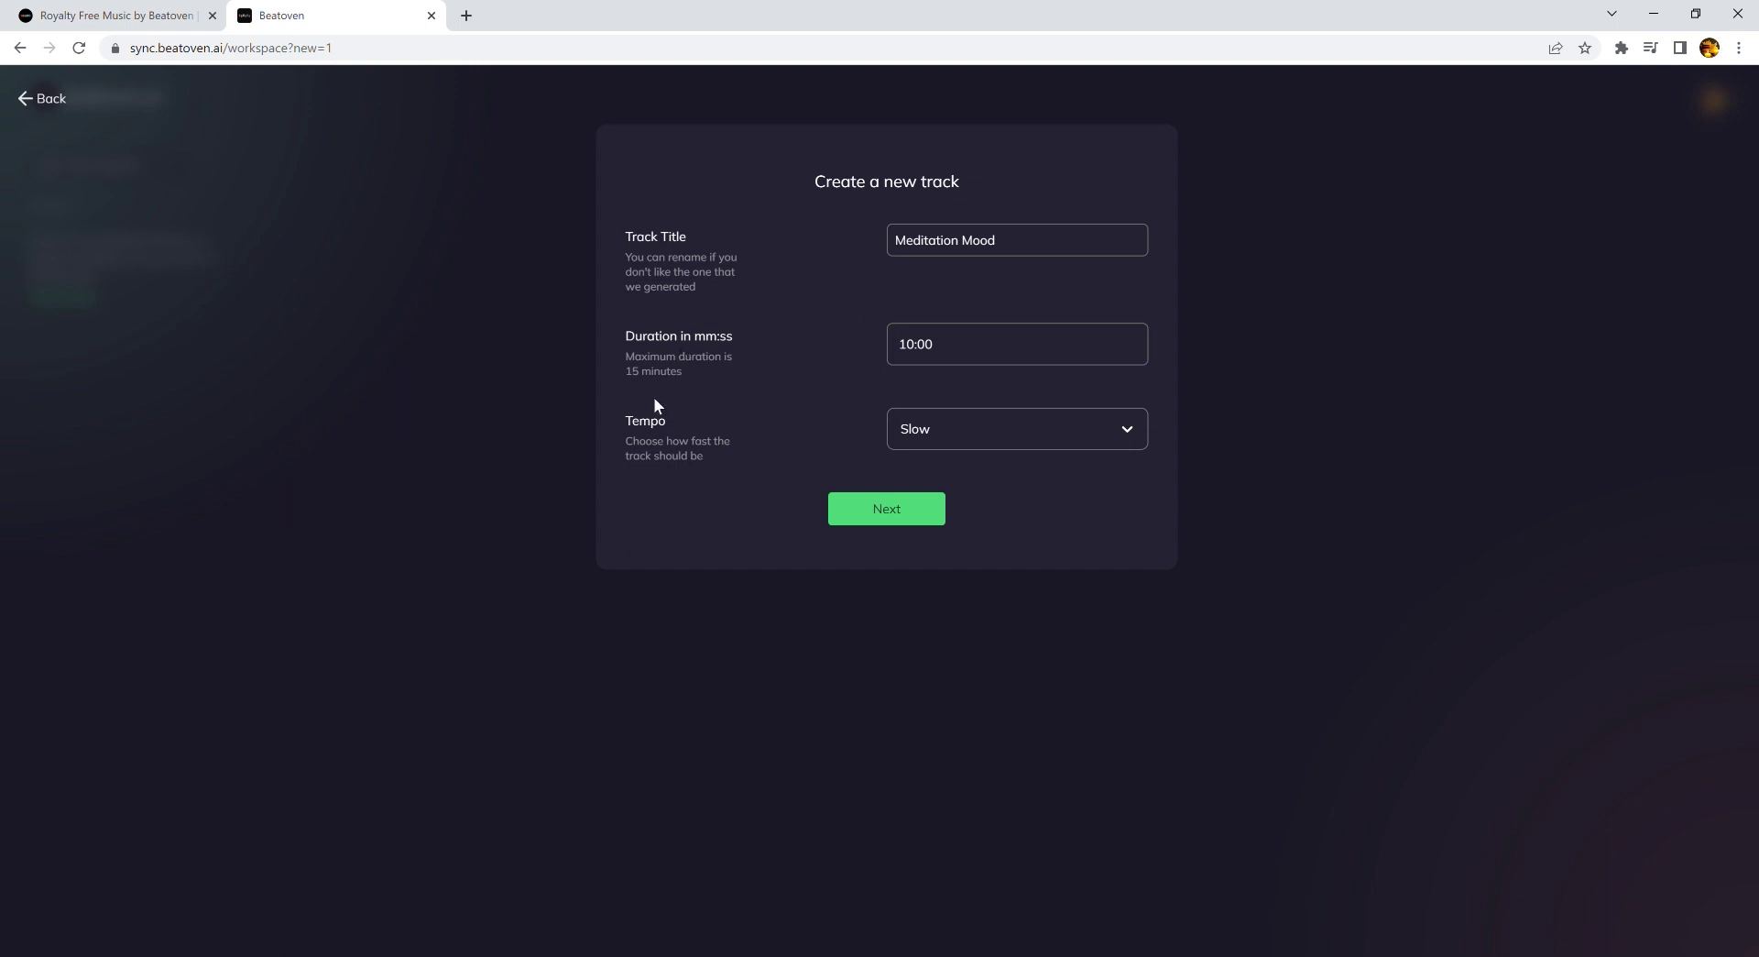
click(913, 519)
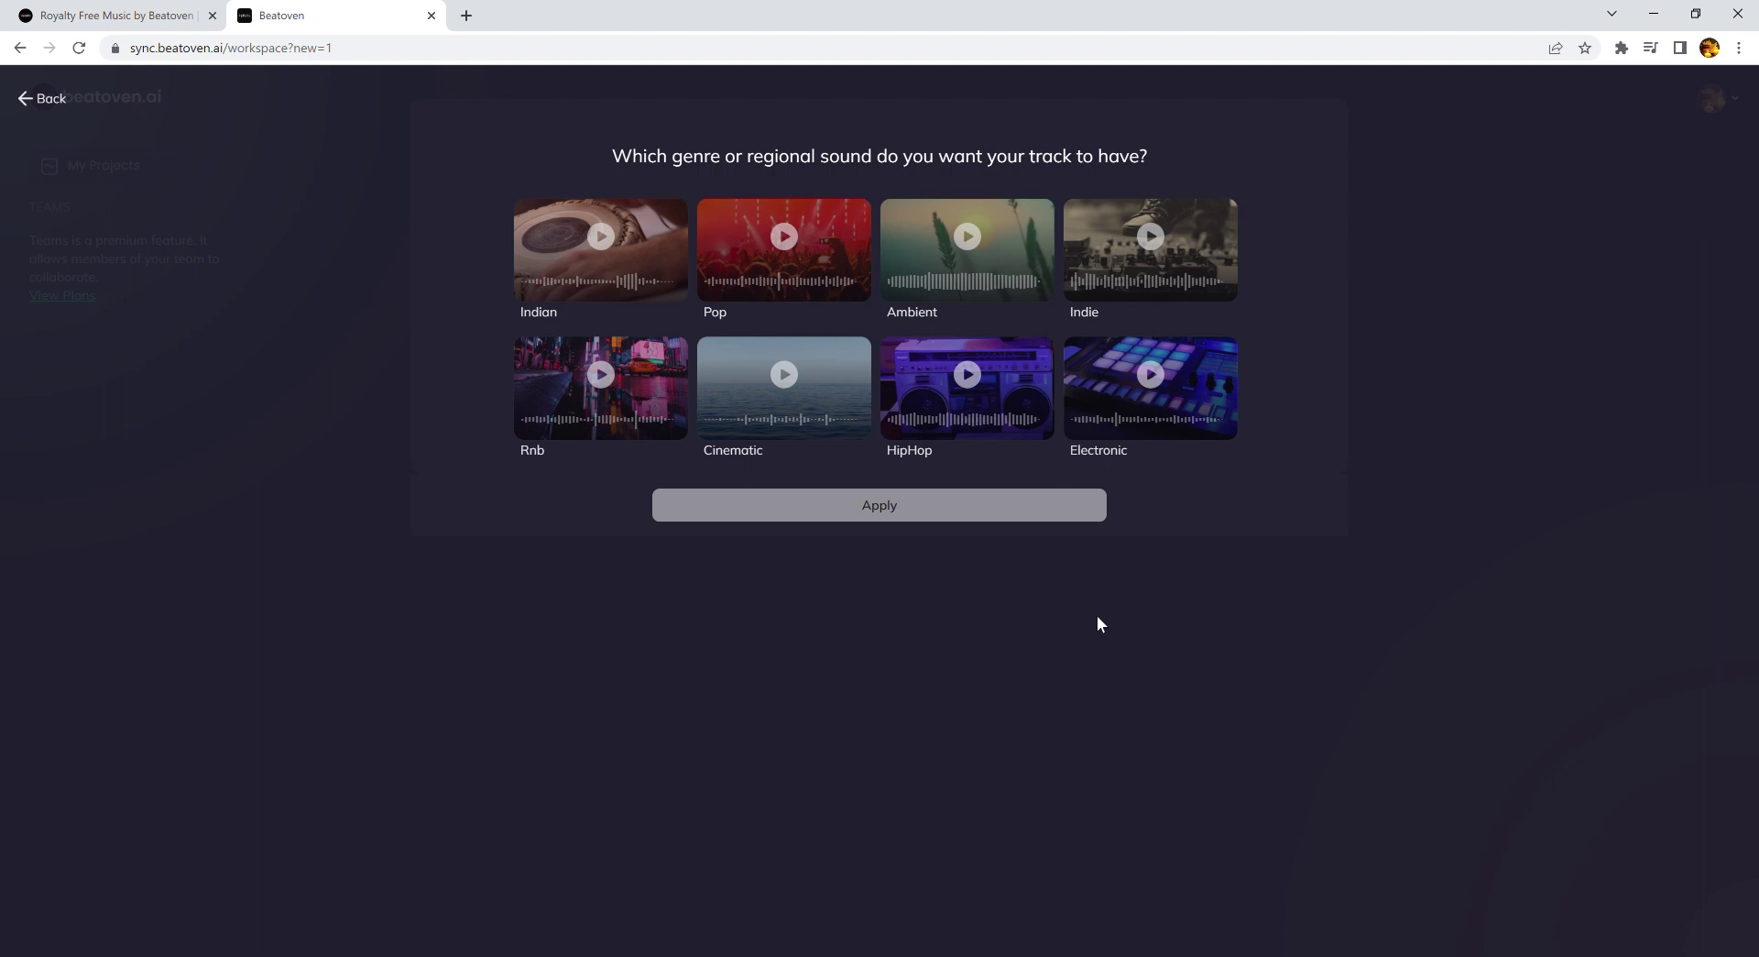
Step: Assign the Ambient genre and the Relaxing emotion to the Meditation Mood track, previewing both samples
click(969, 241)
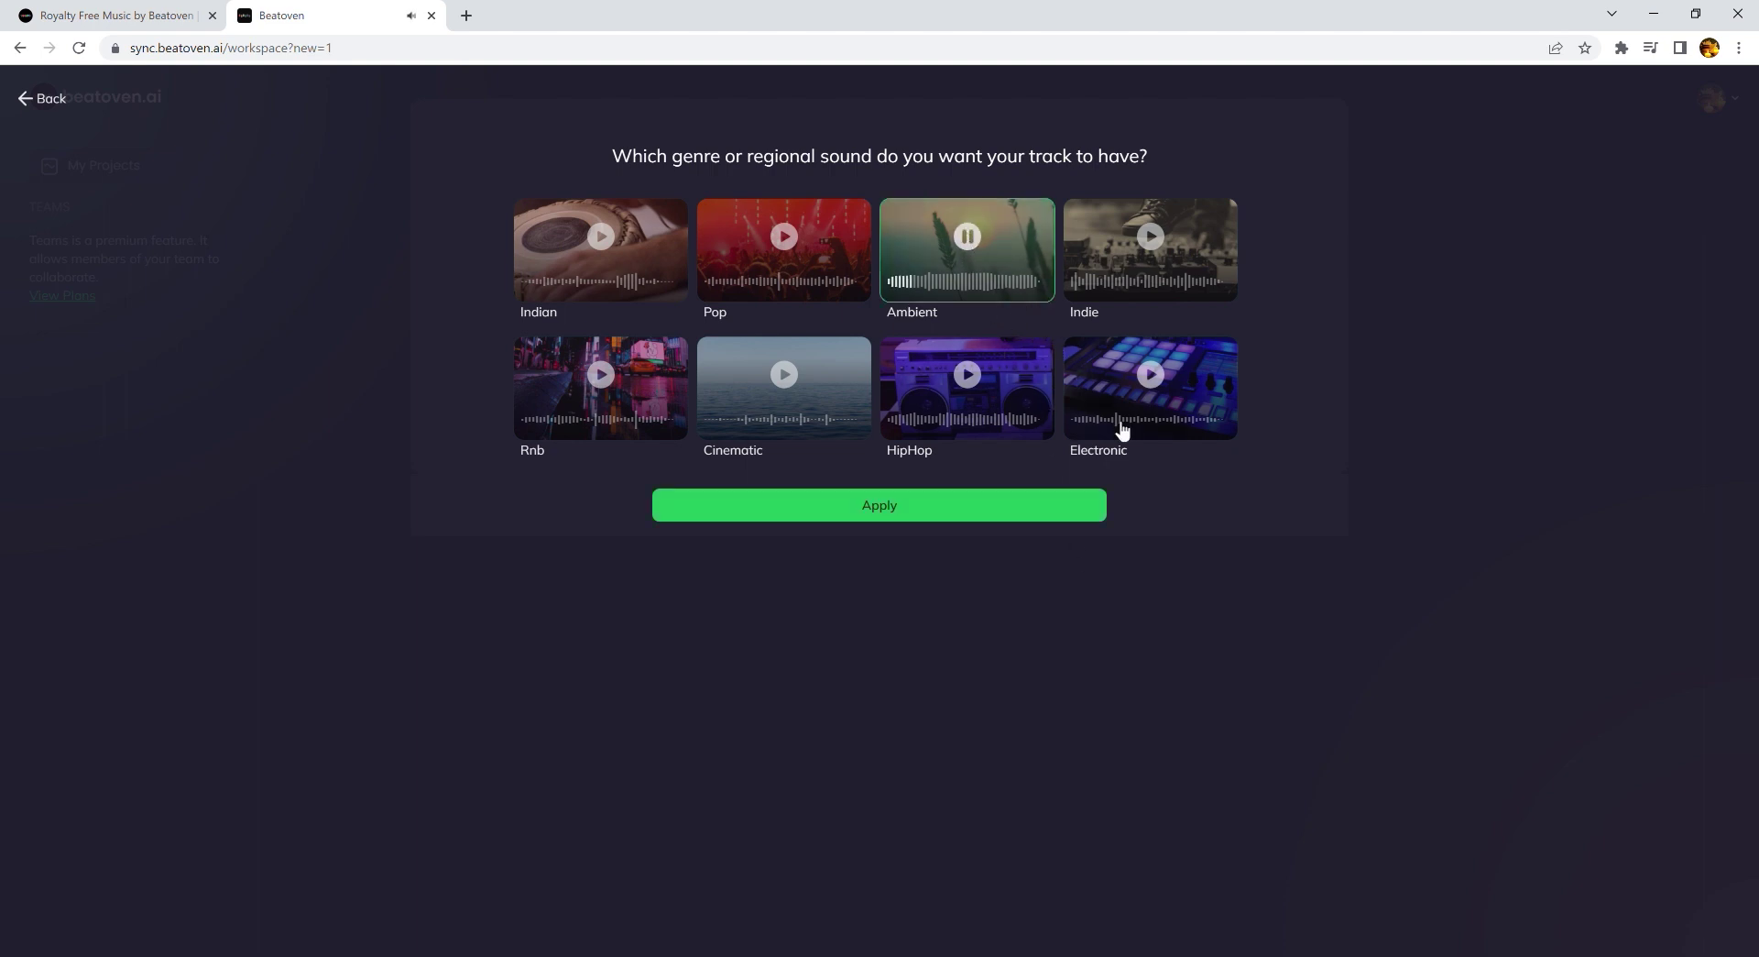
click(878, 510)
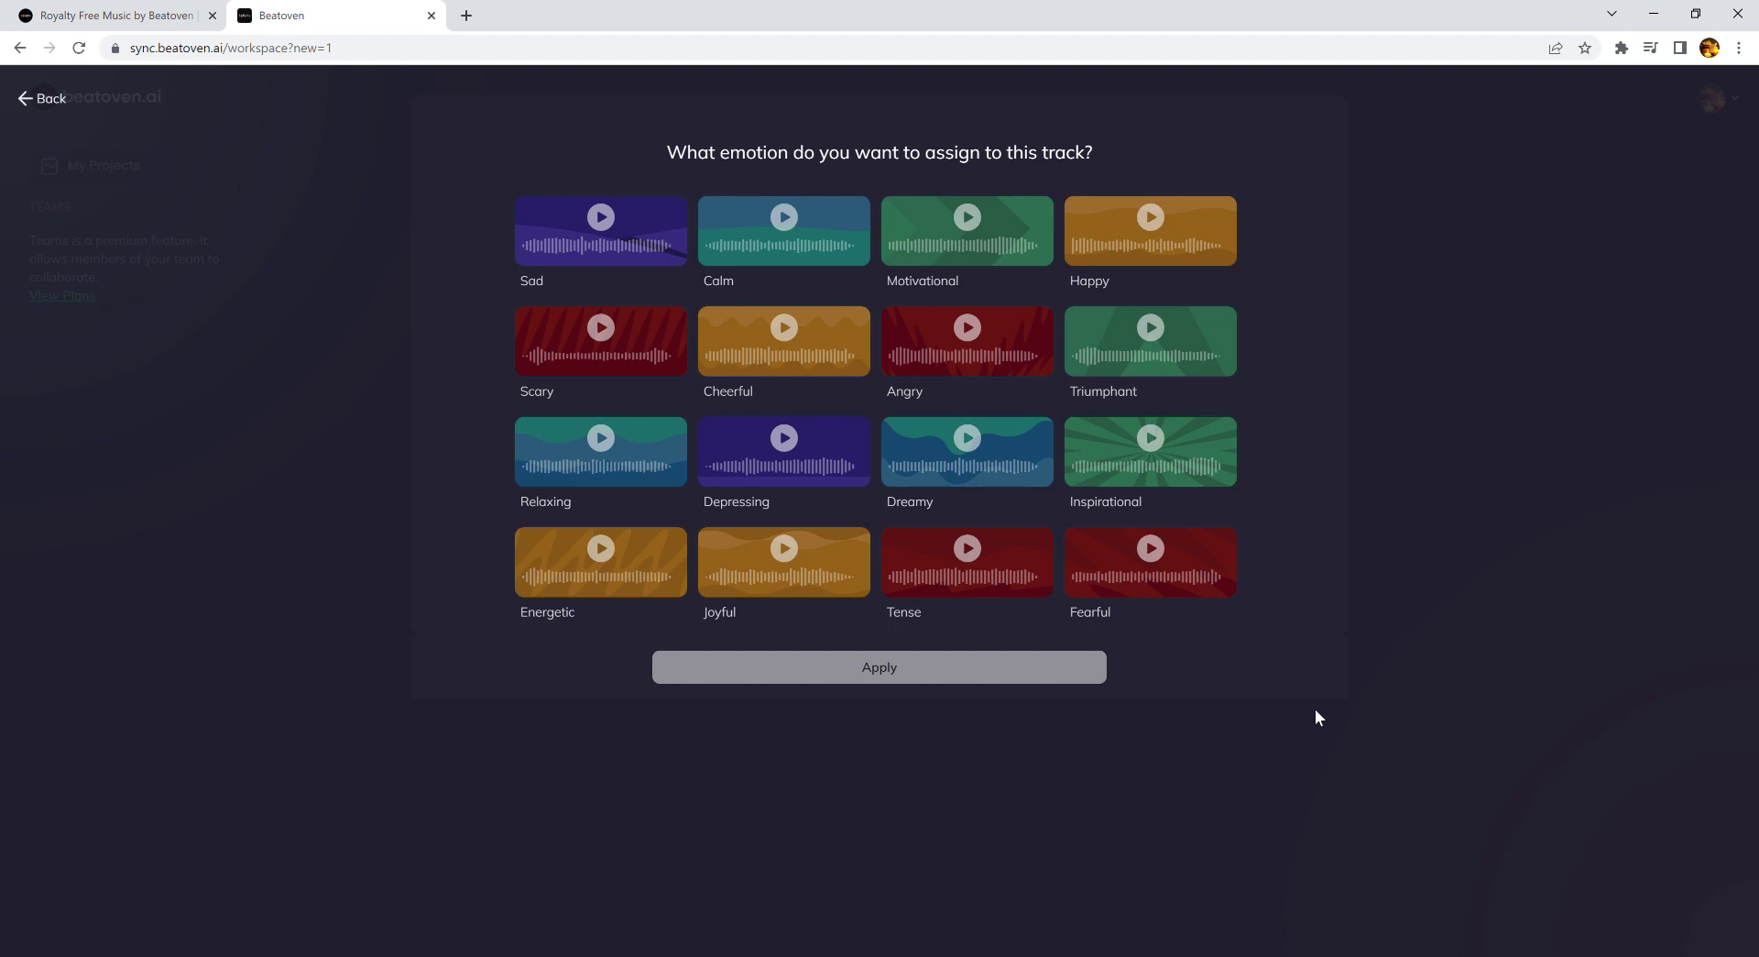
click(602, 452)
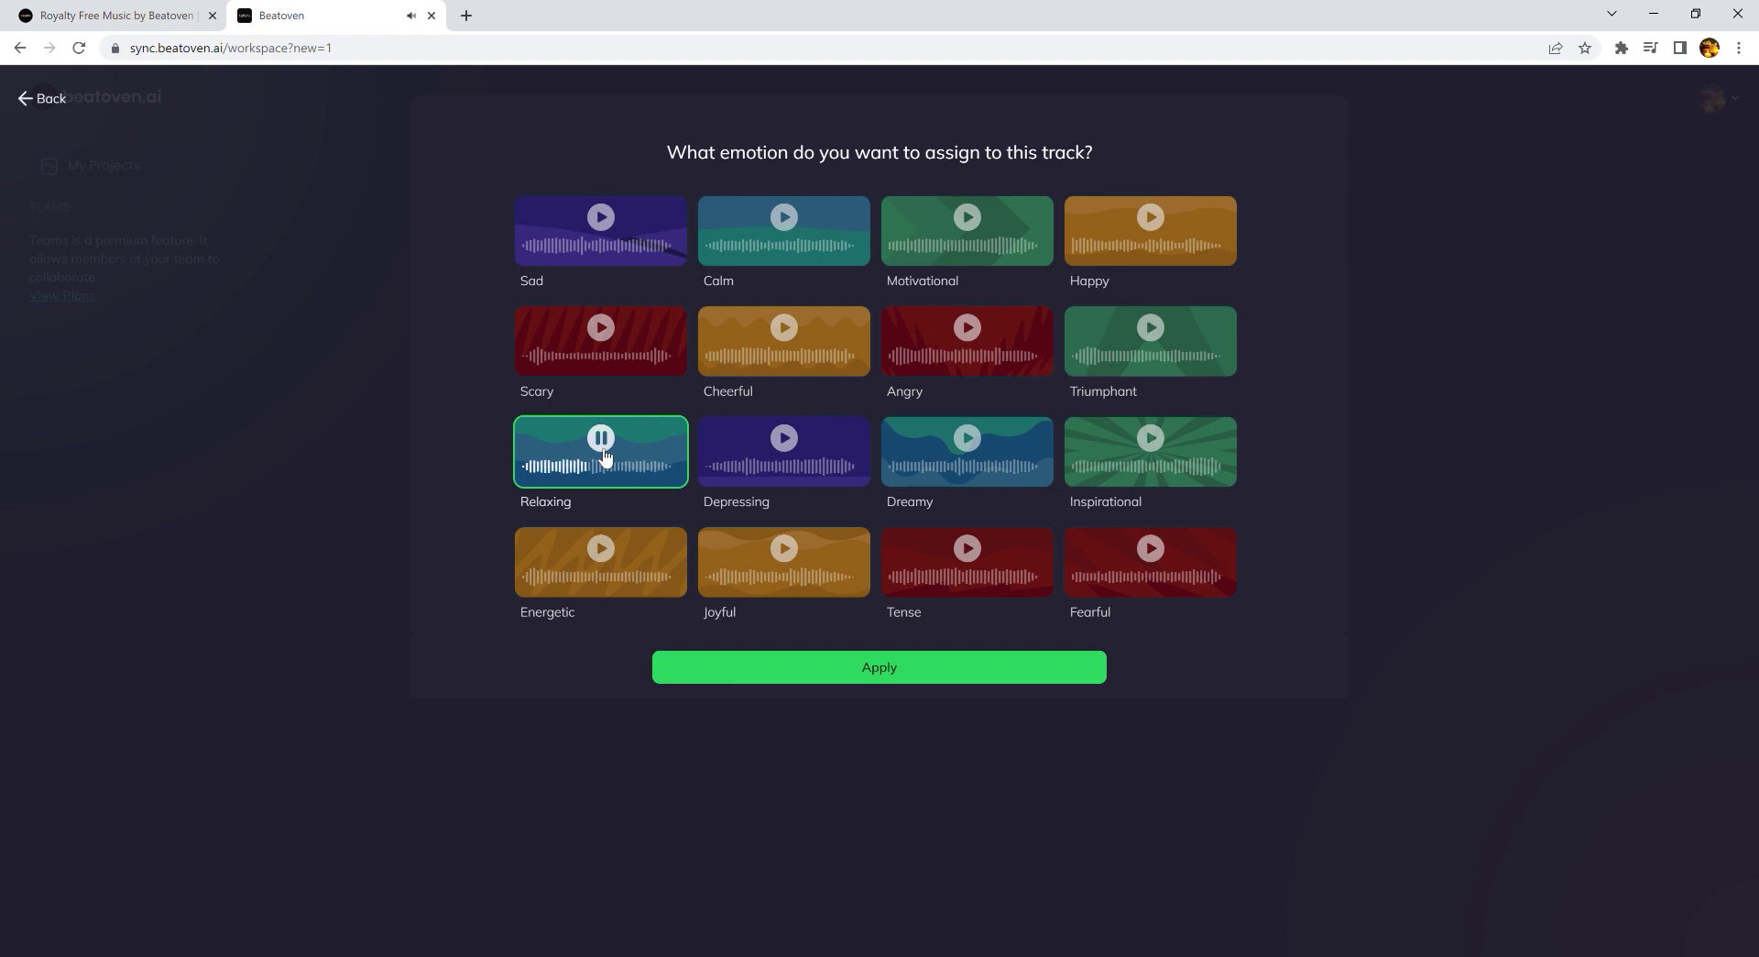
click(926, 677)
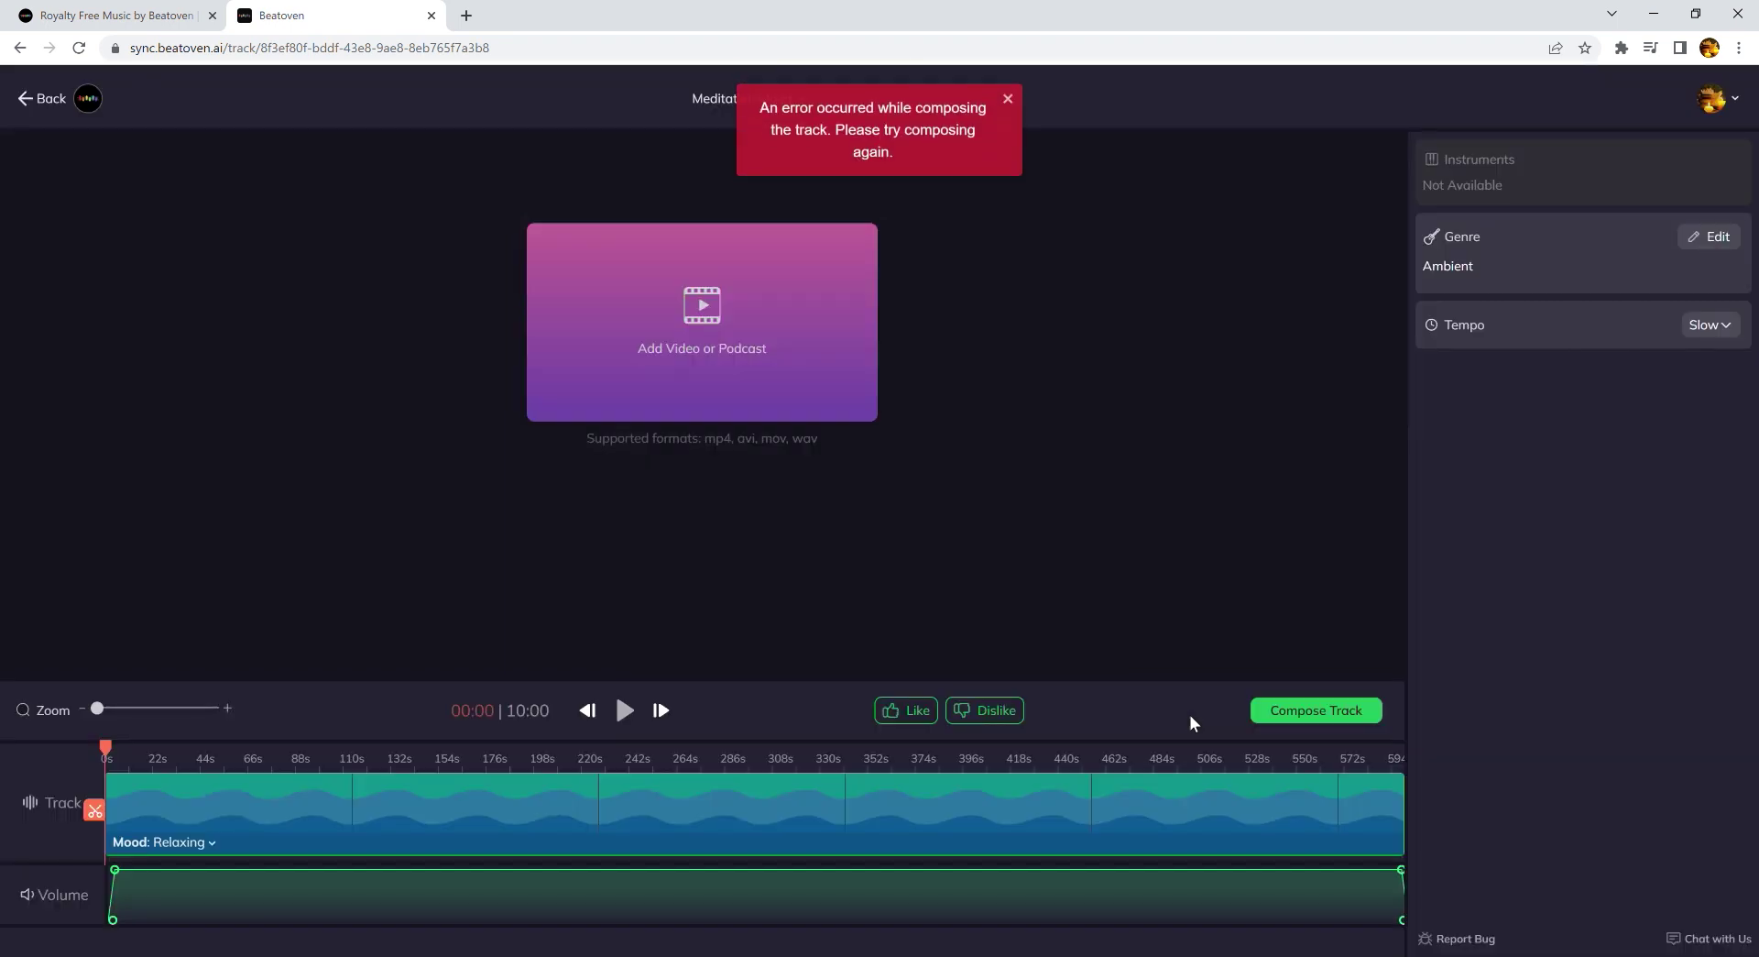
Step: Dismiss the composing error, return to the projects and start another track titled Meditation 10 Min
click(1008, 100)
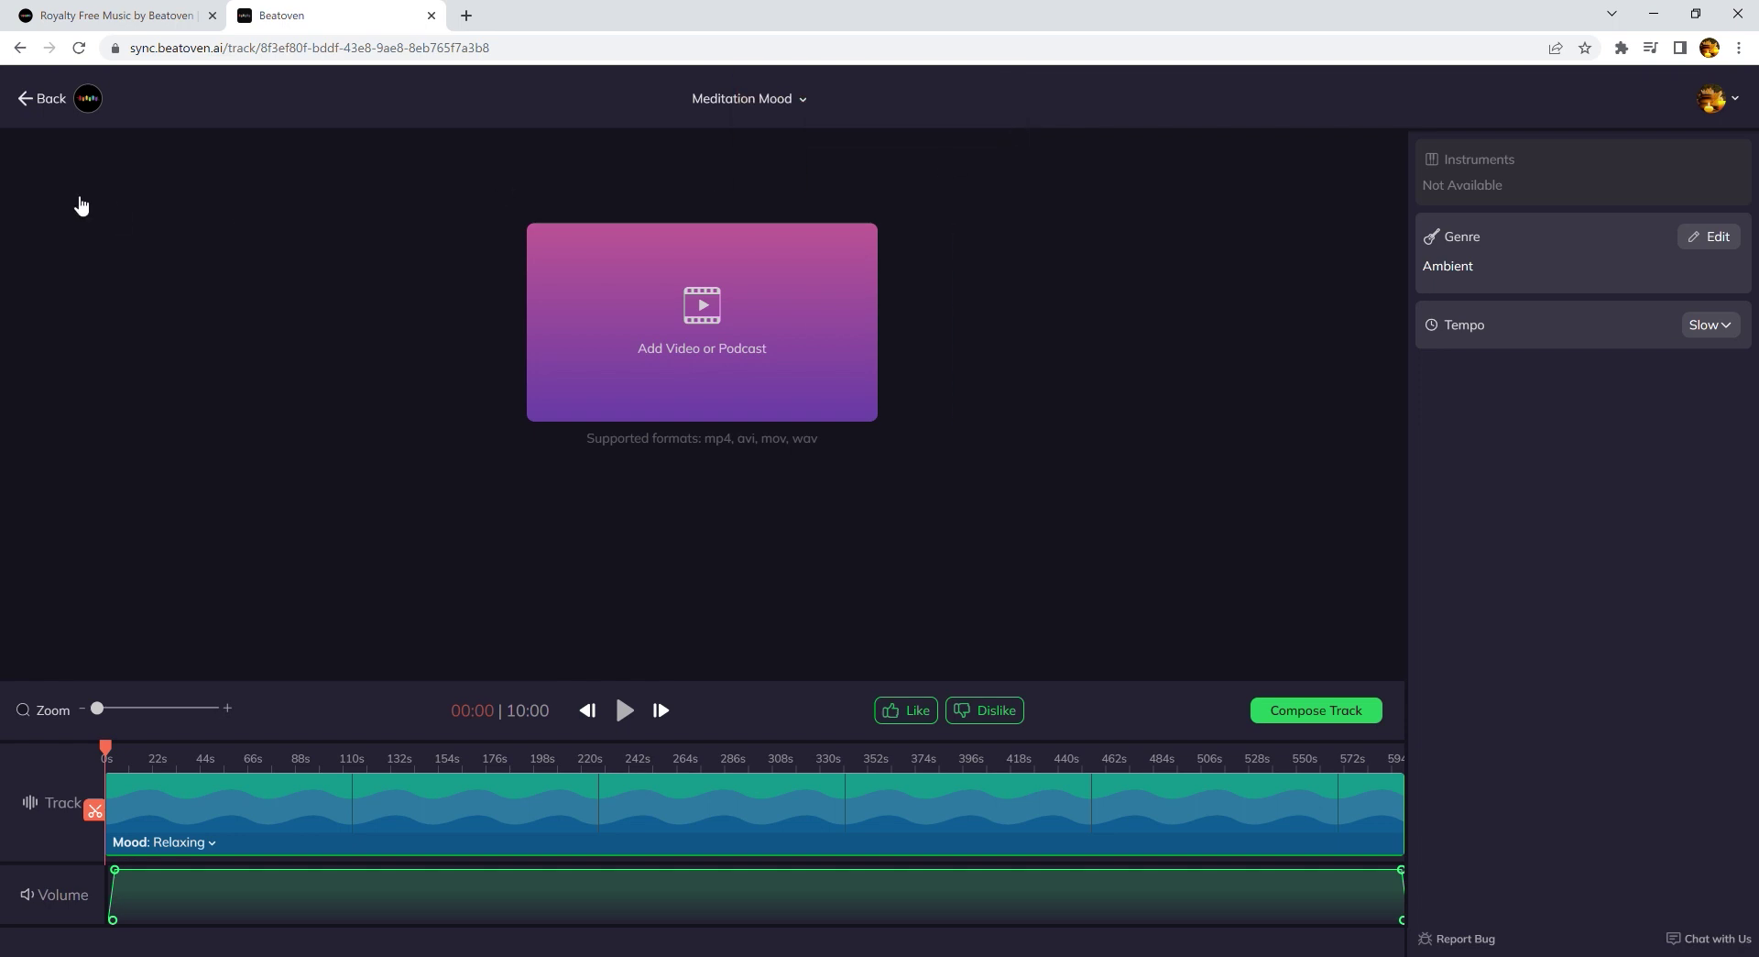
click(46, 112)
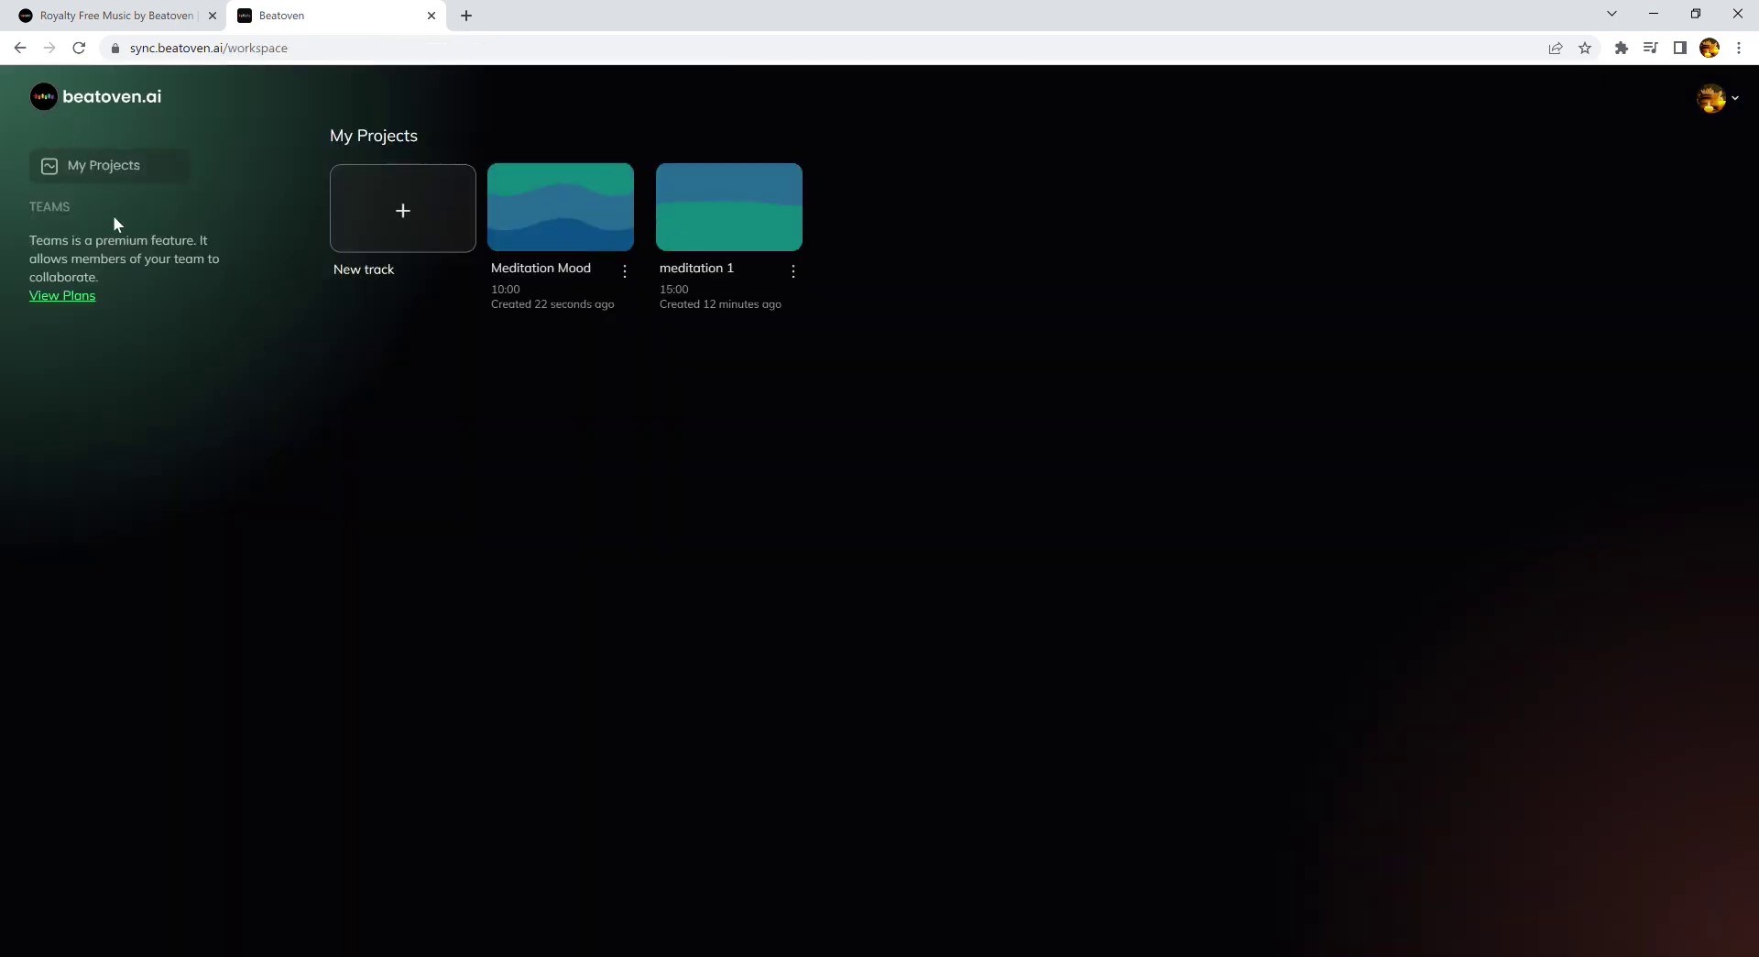
click(409, 211)
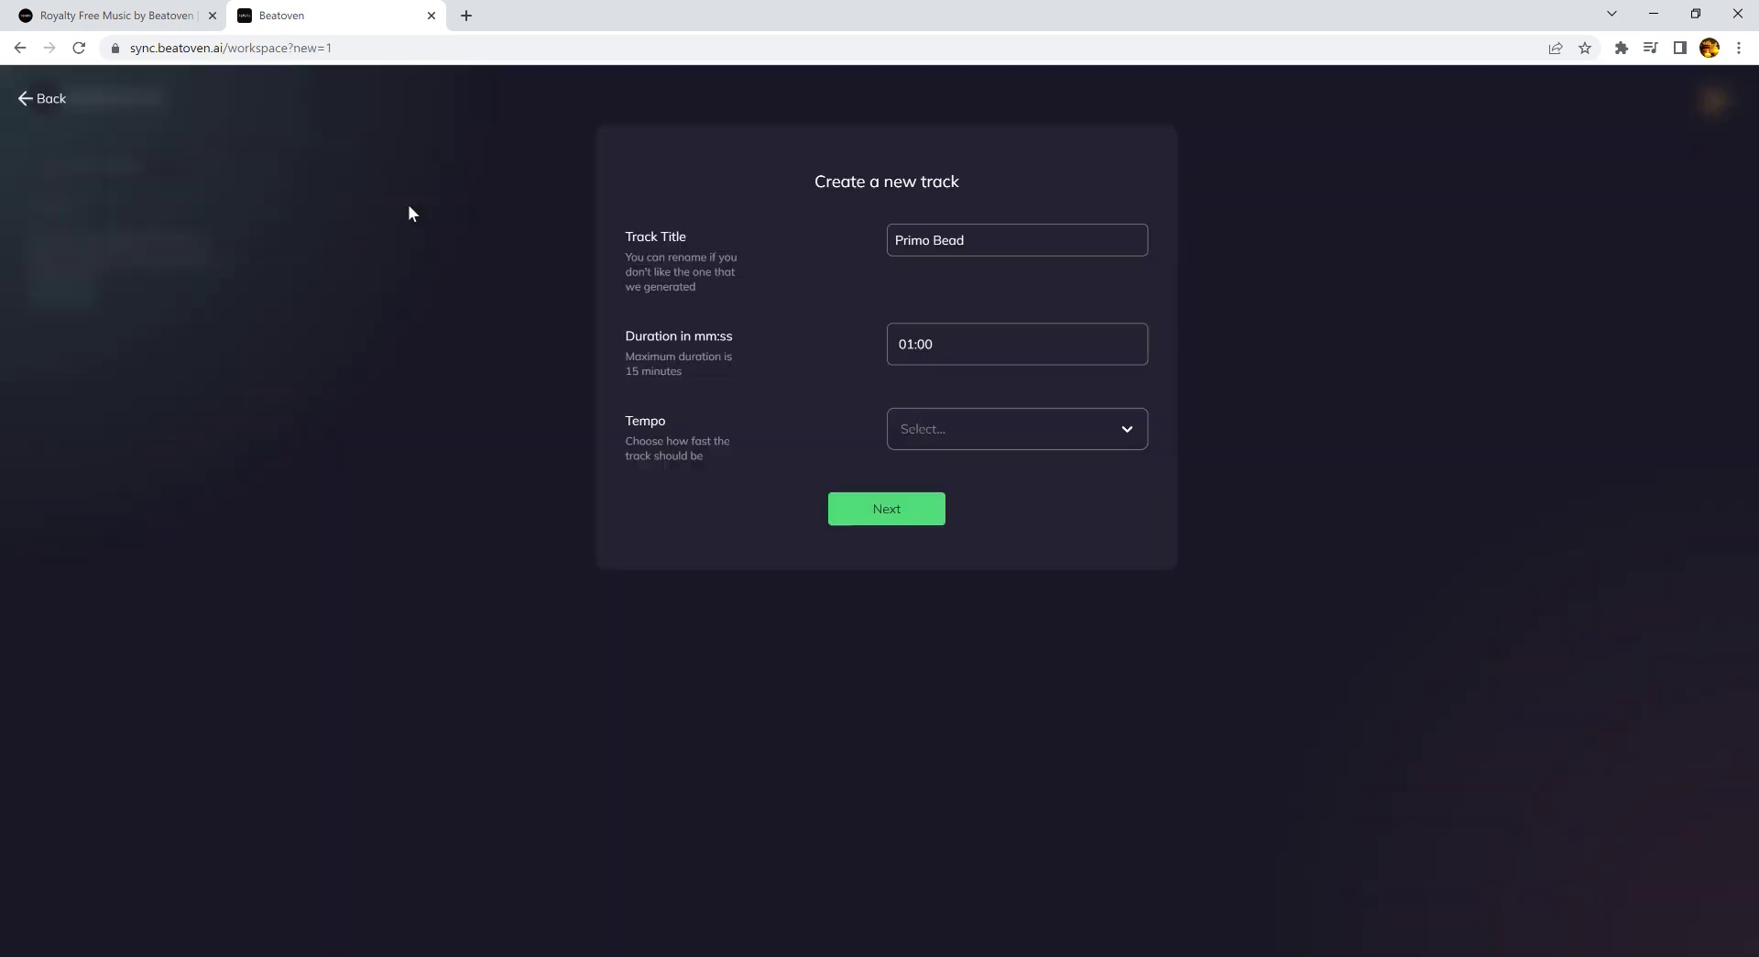
drag(990, 245, 814, 241)
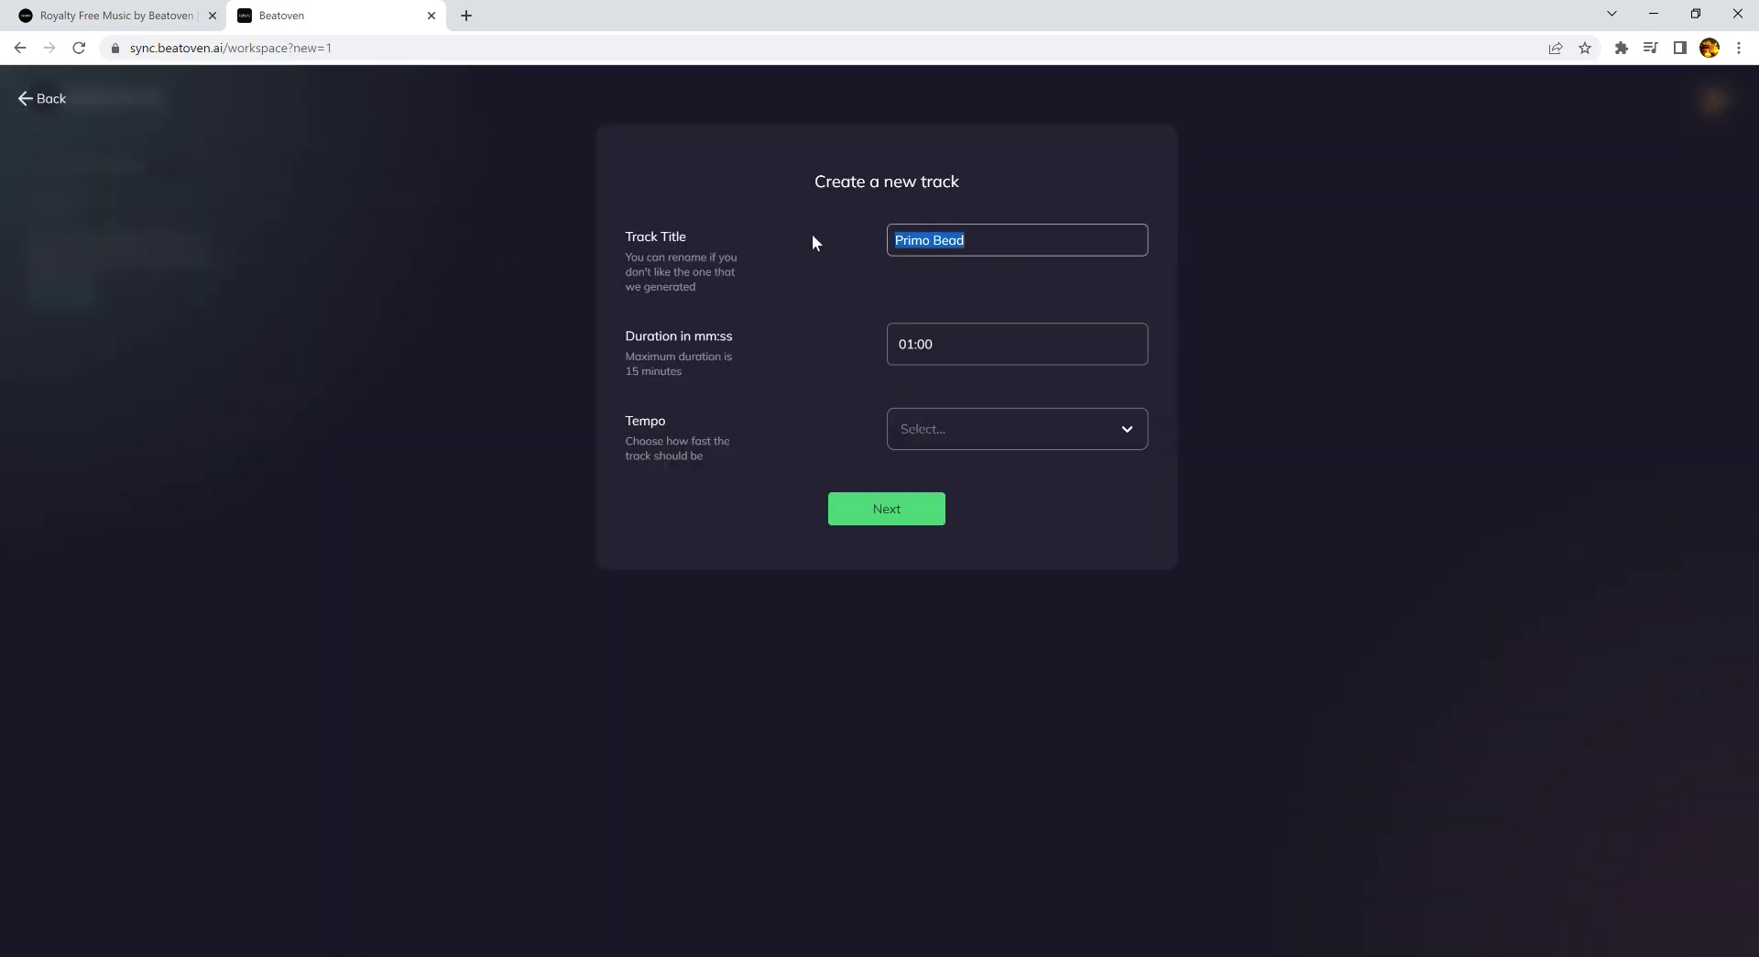
text(MEditati)
key(BackSpace)
key(BackSpace)
key(BackSpace)
key(BackSpace)
key(BackSpace)
key(BackSpace)
key(BackSpace)
text(editation)
text(10 Min)
Step: Set the Meditation 10 Min track's duration to 10:00 and its tempo to Slow, and continue to the genre choice
click(915, 347)
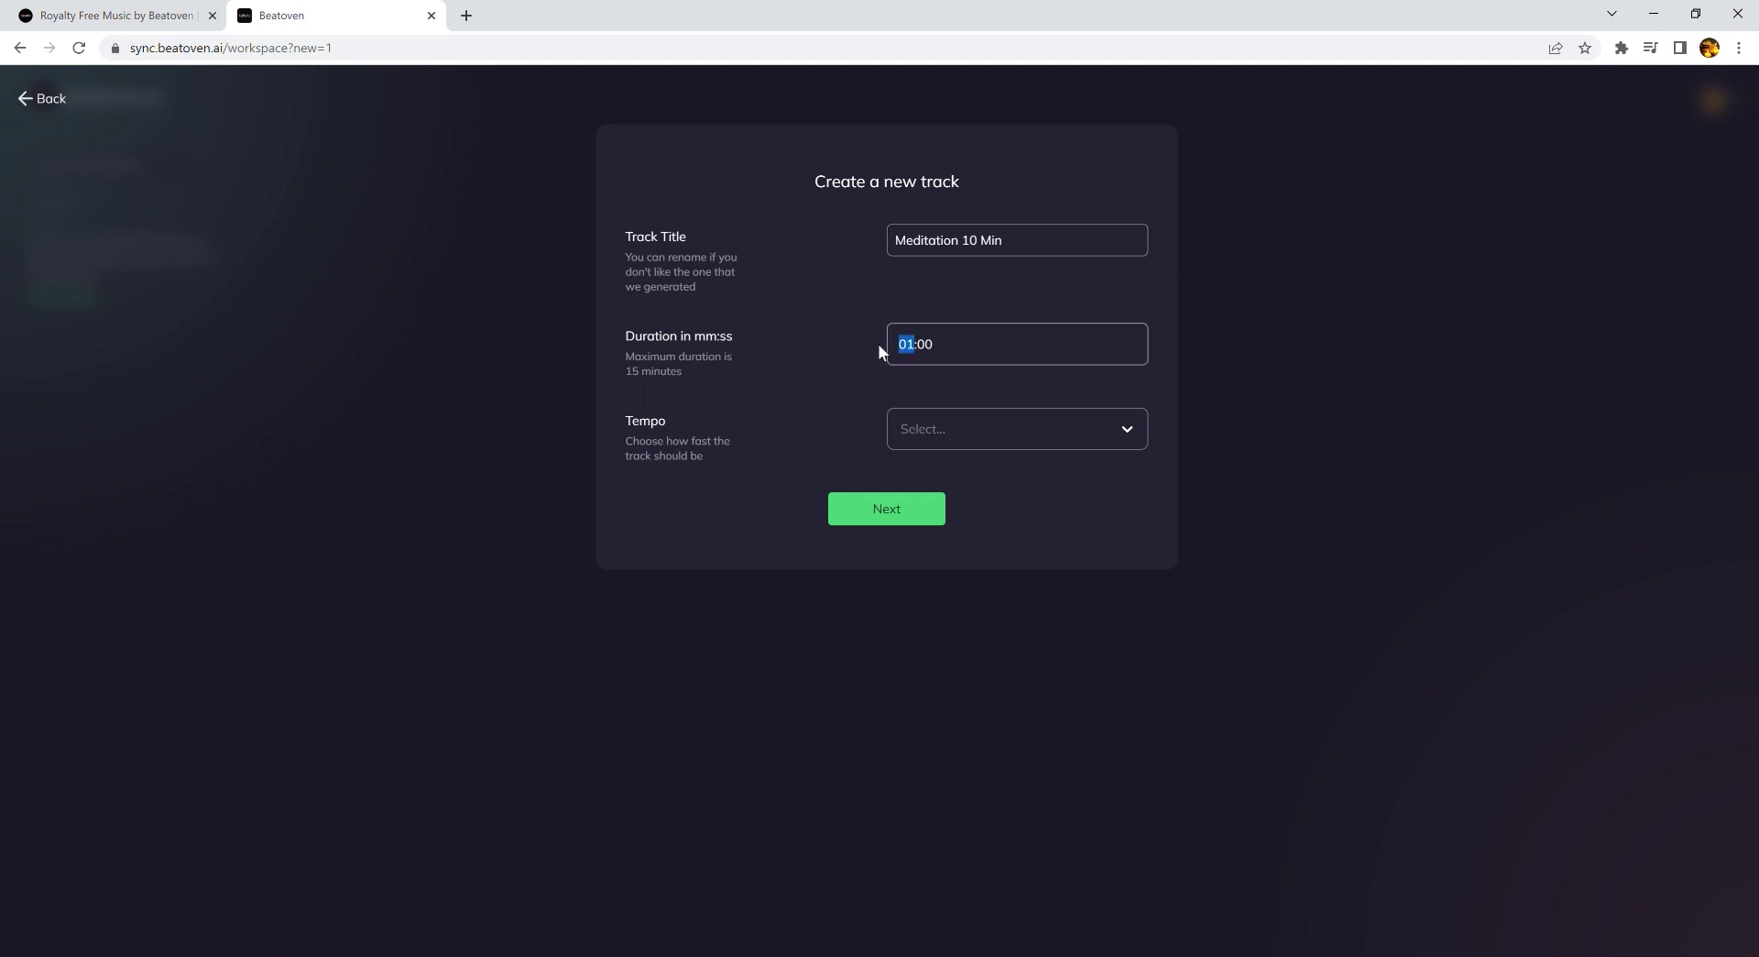
click(961, 443)
click(947, 466)
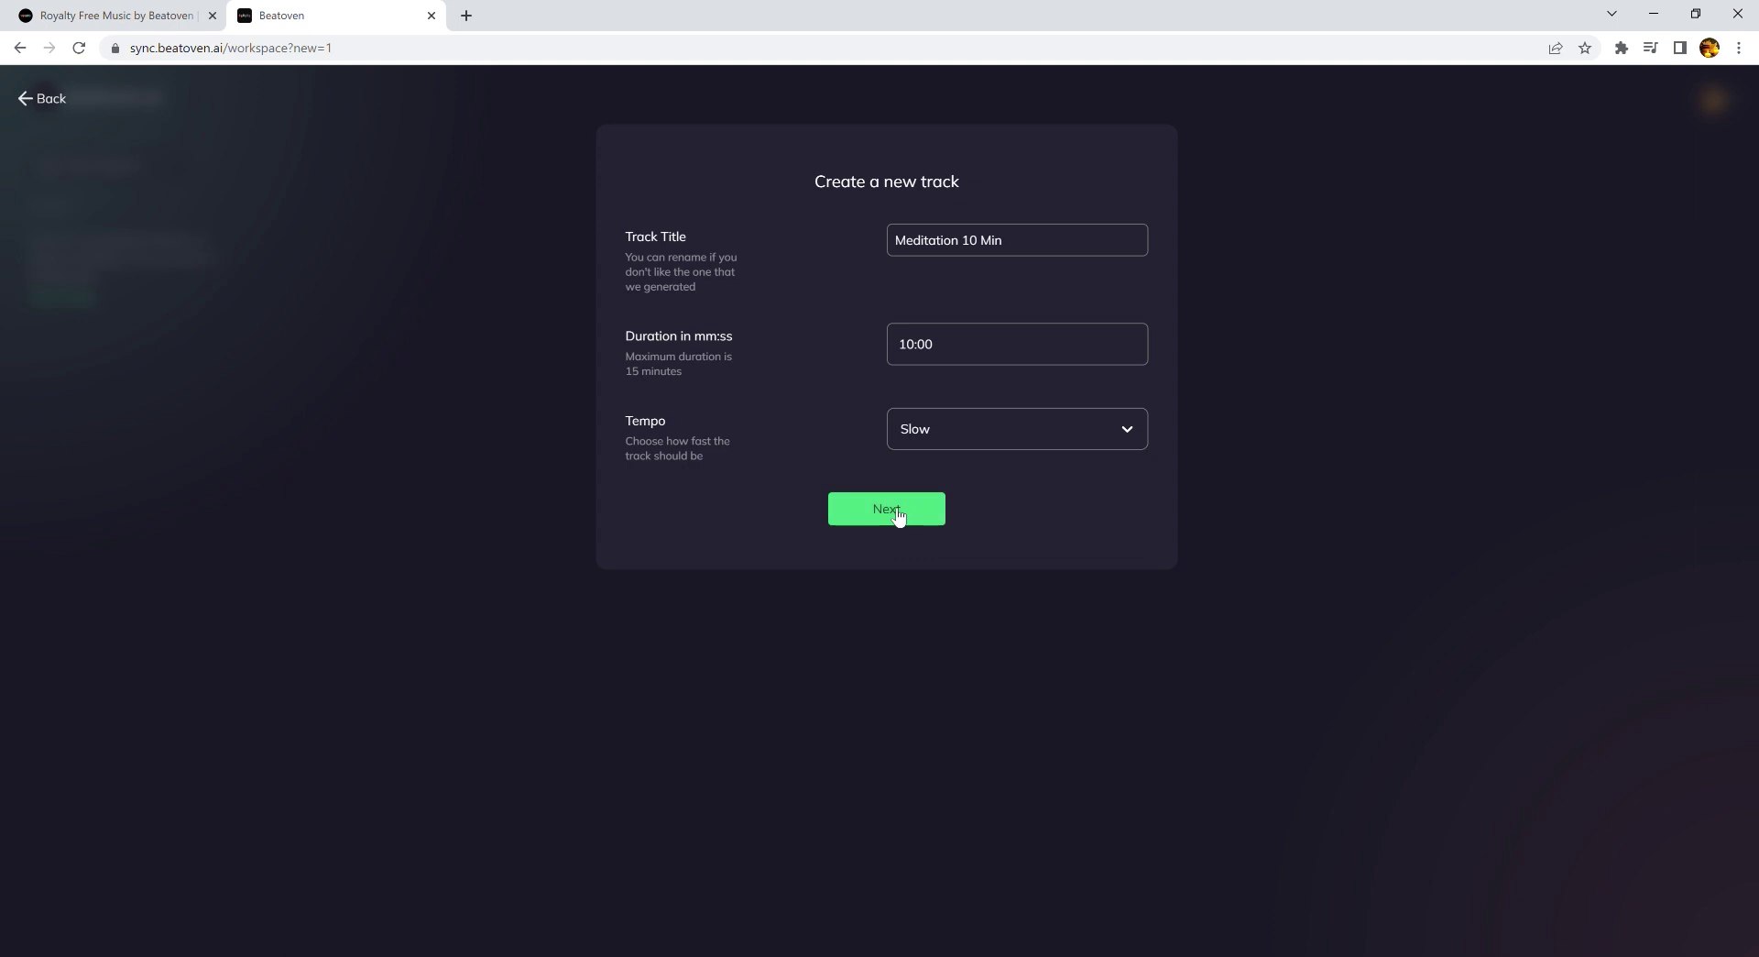
click(893, 509)
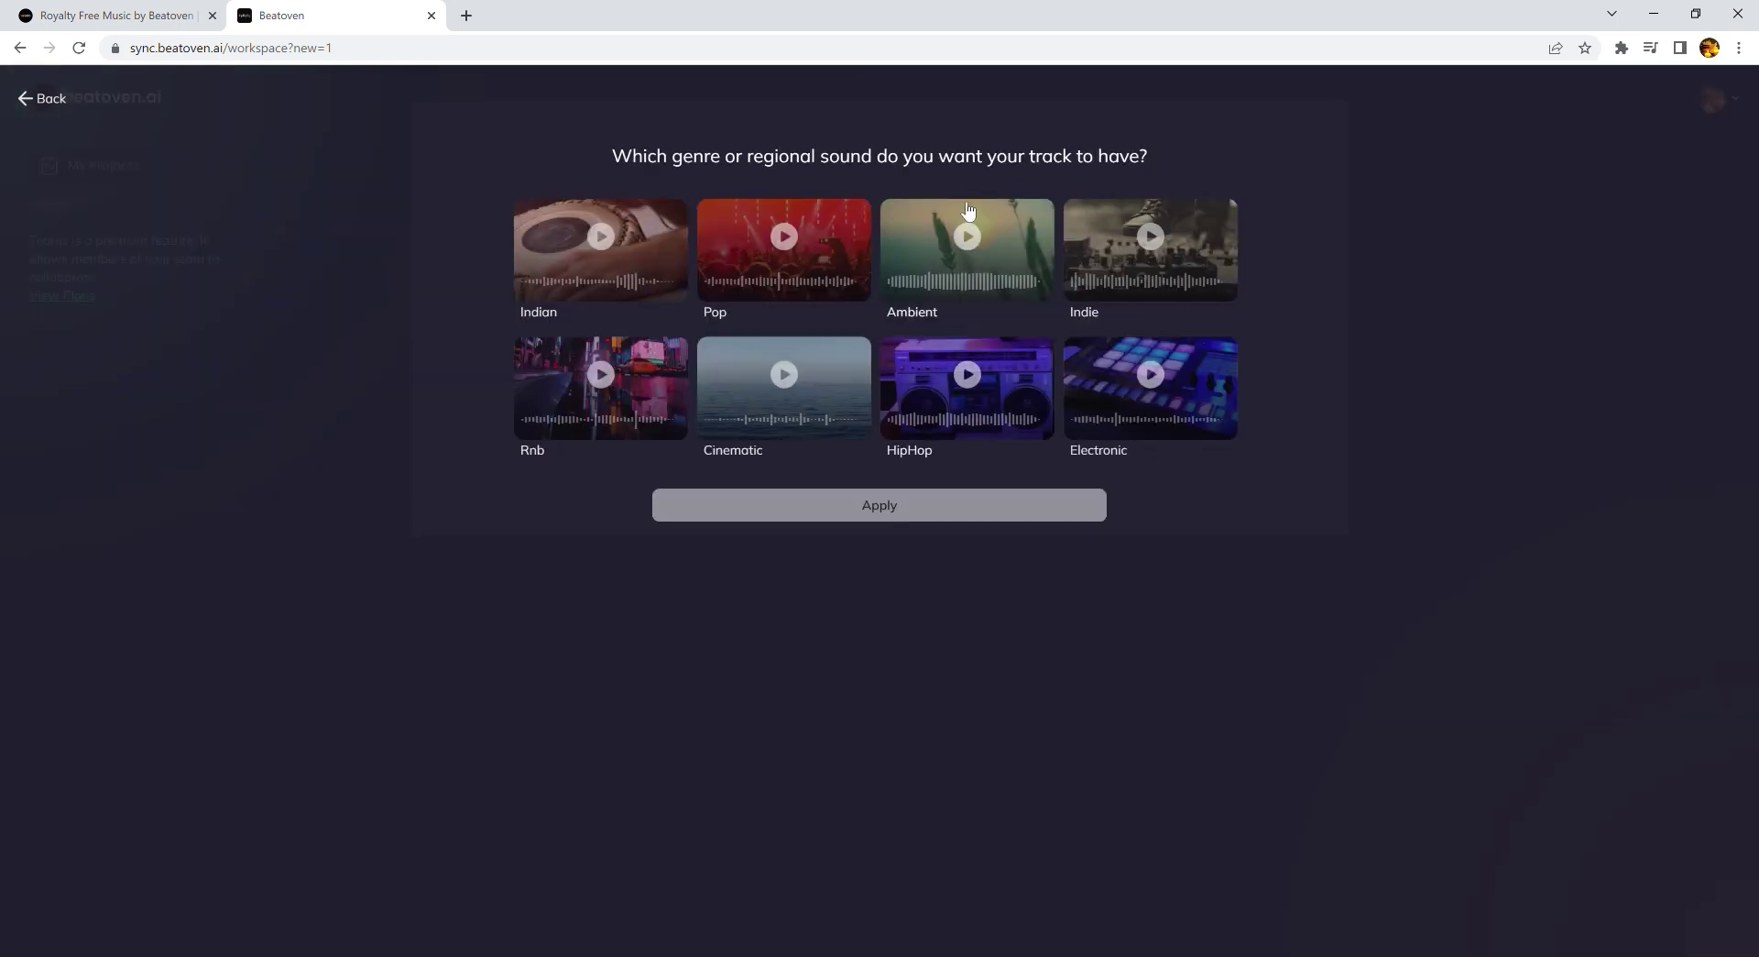
Step: Apply the Ambient genre and the Relaxing emotion to the Meditation 10 Min track
click(950, 275)
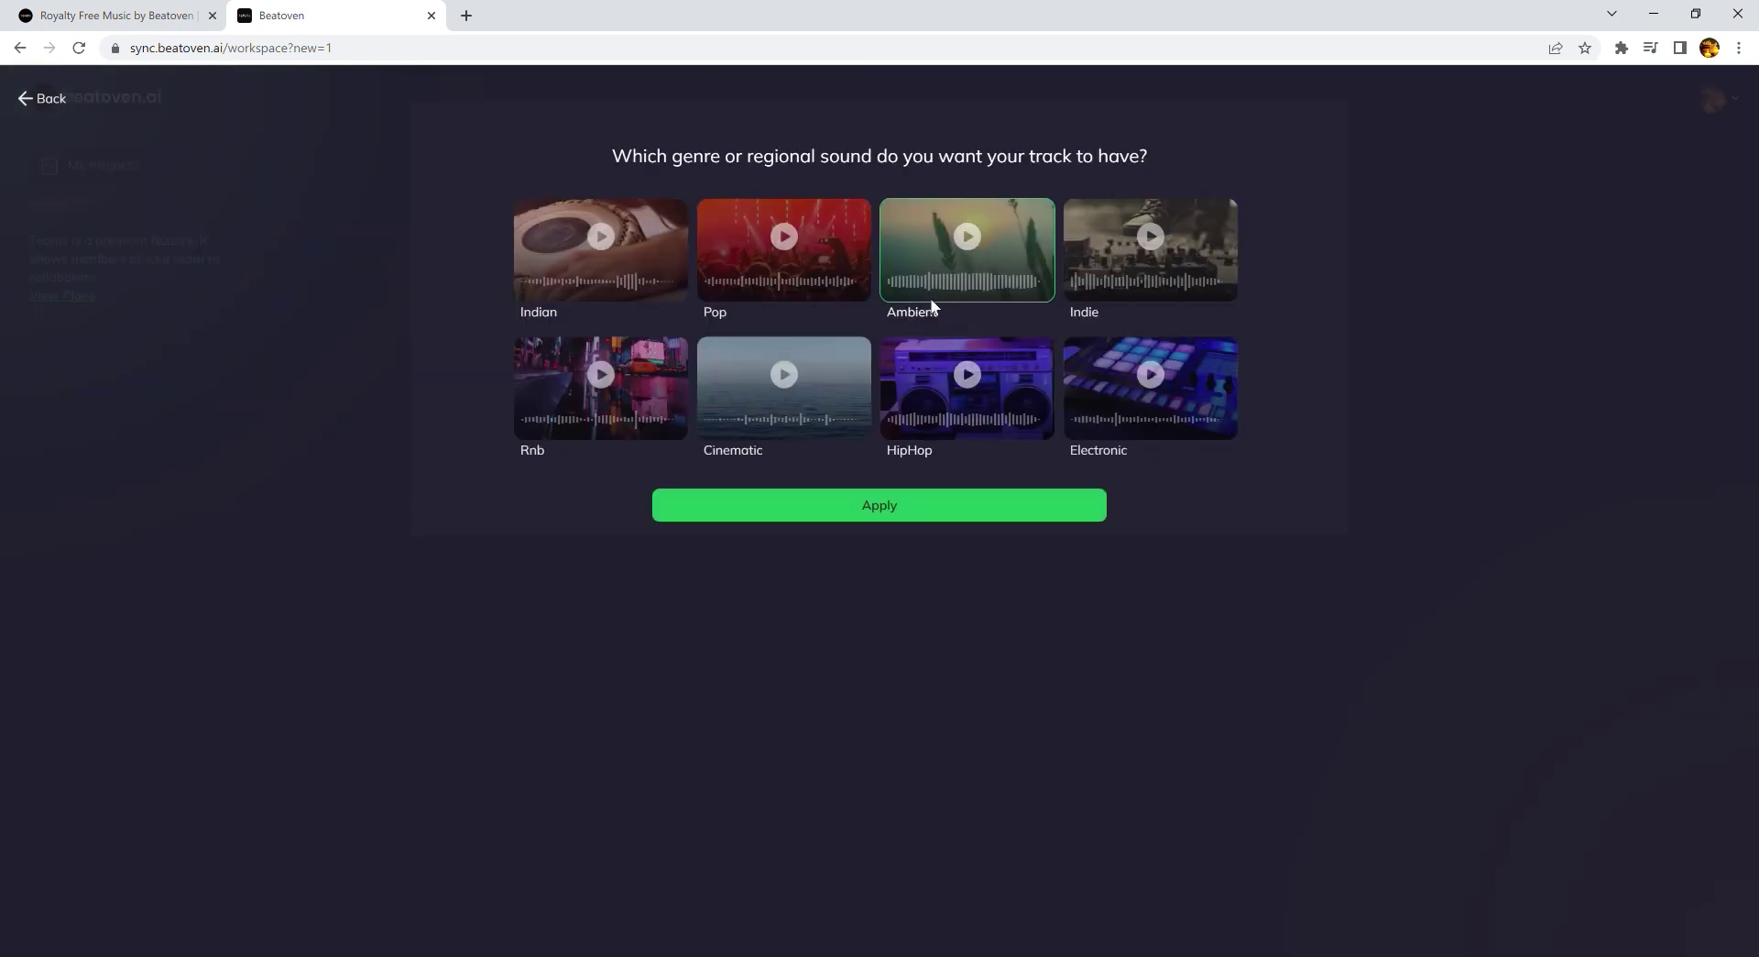
click(887, 507)
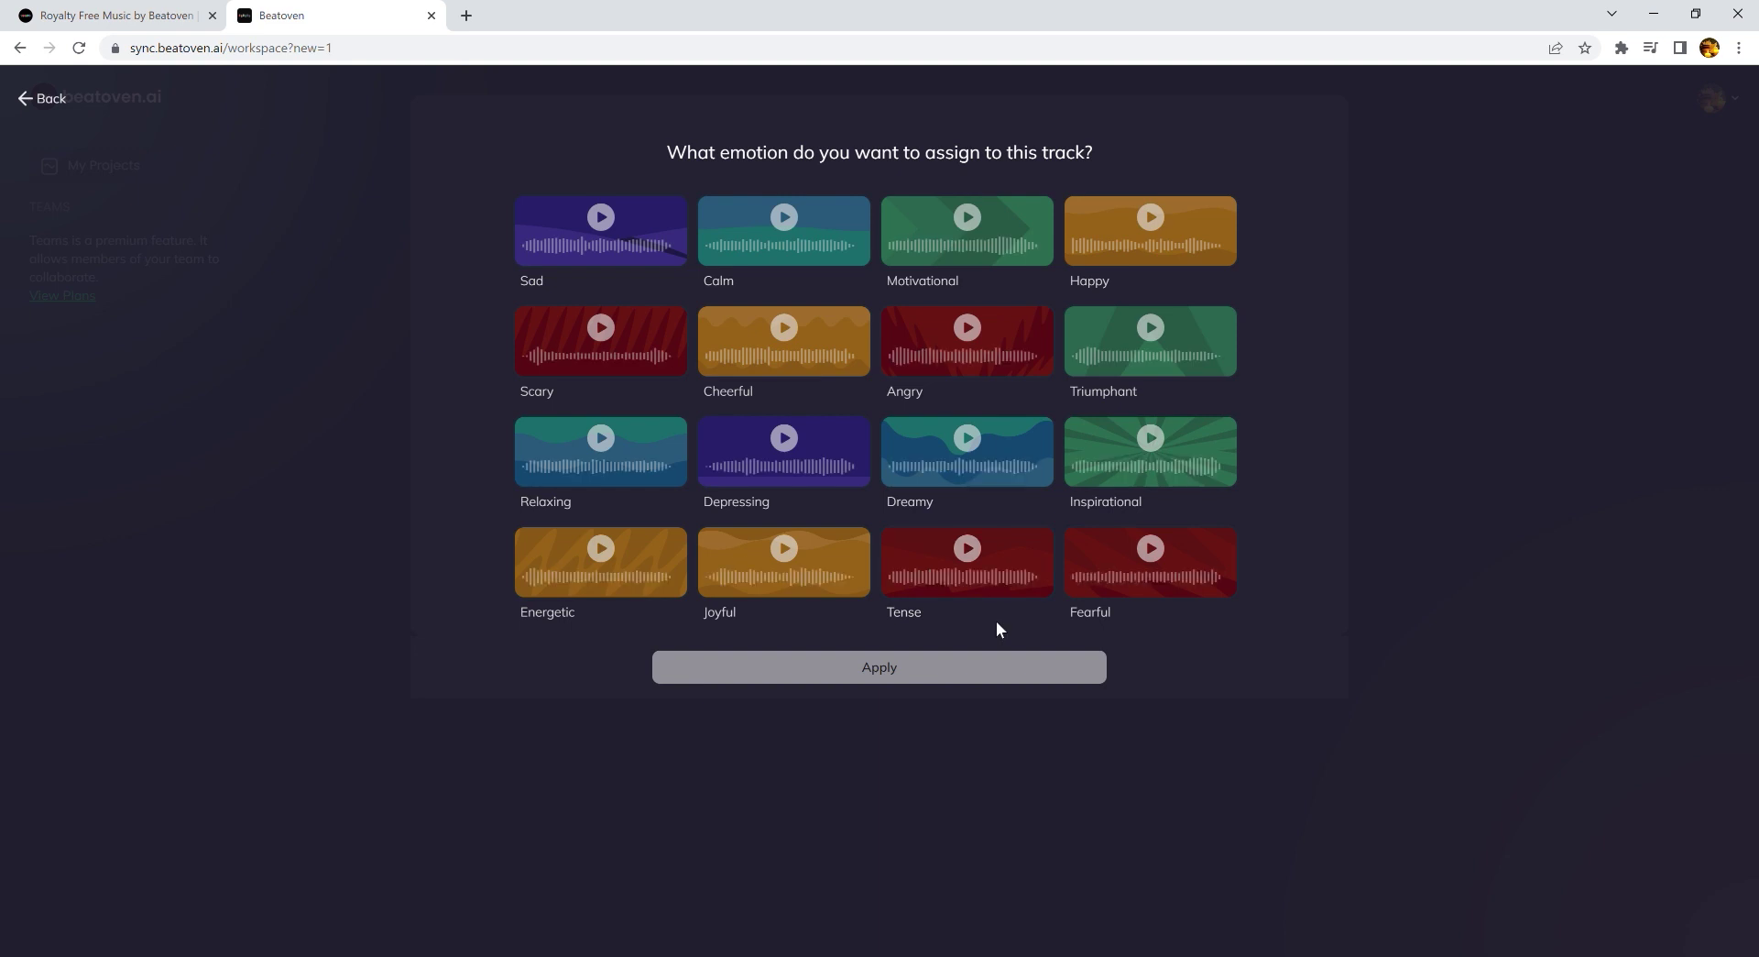
click(659, 466)
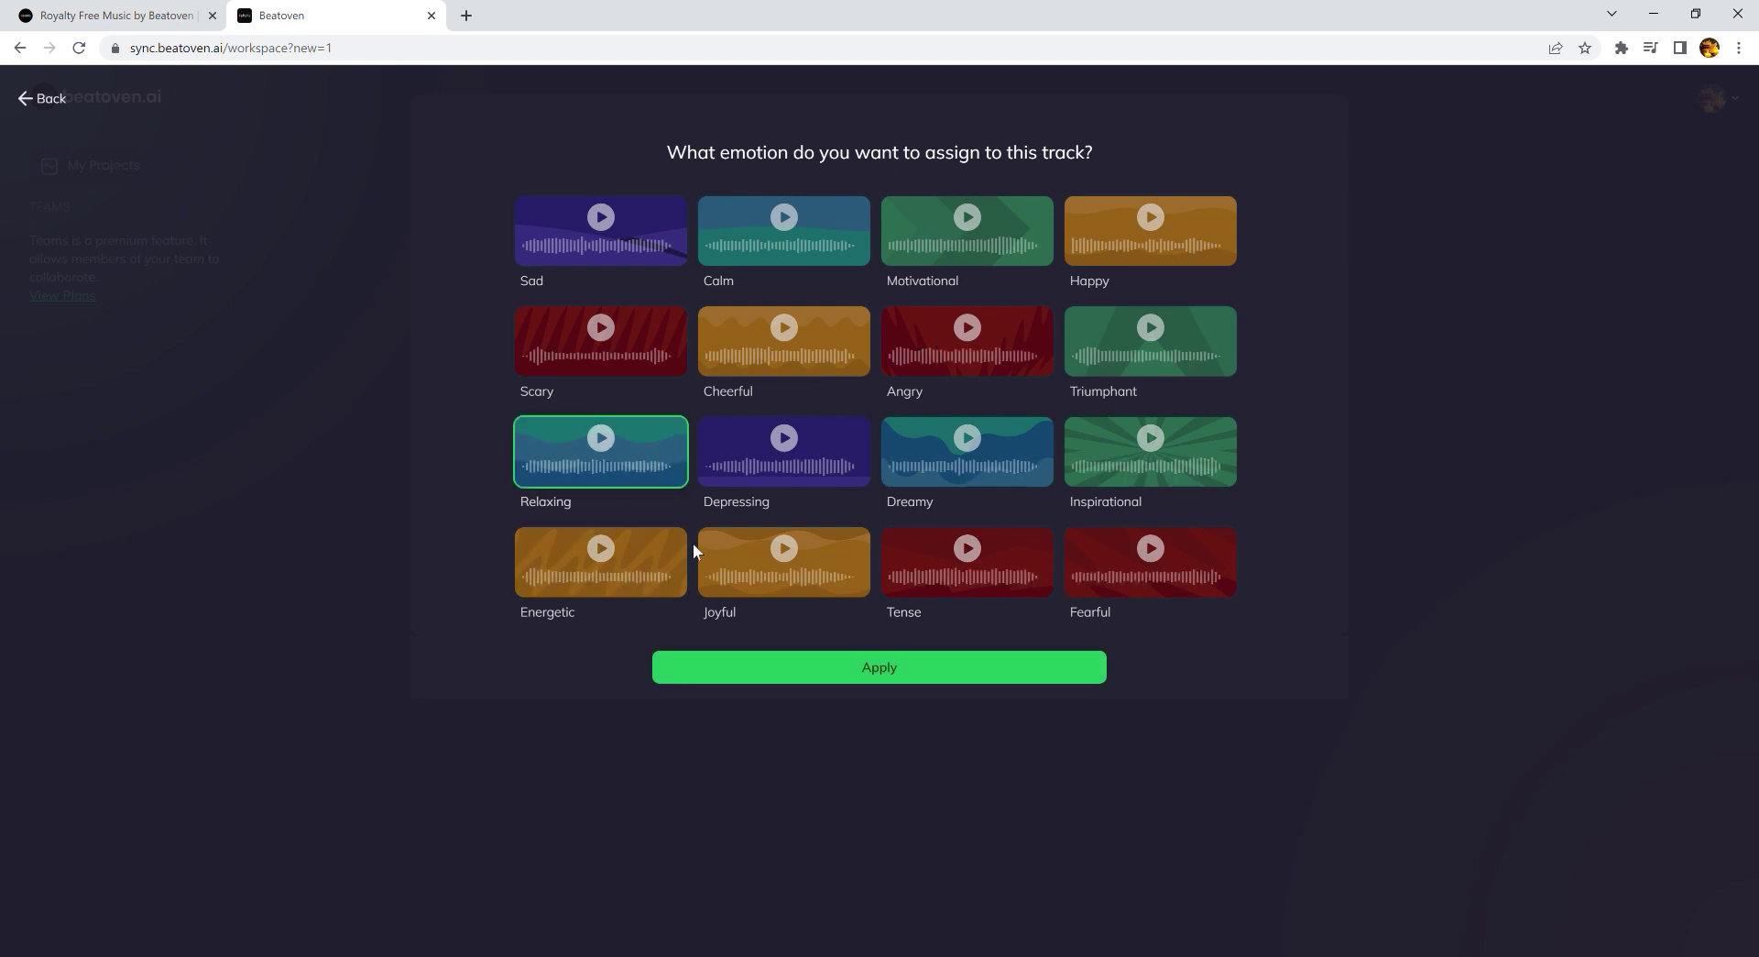
click(882, 668)
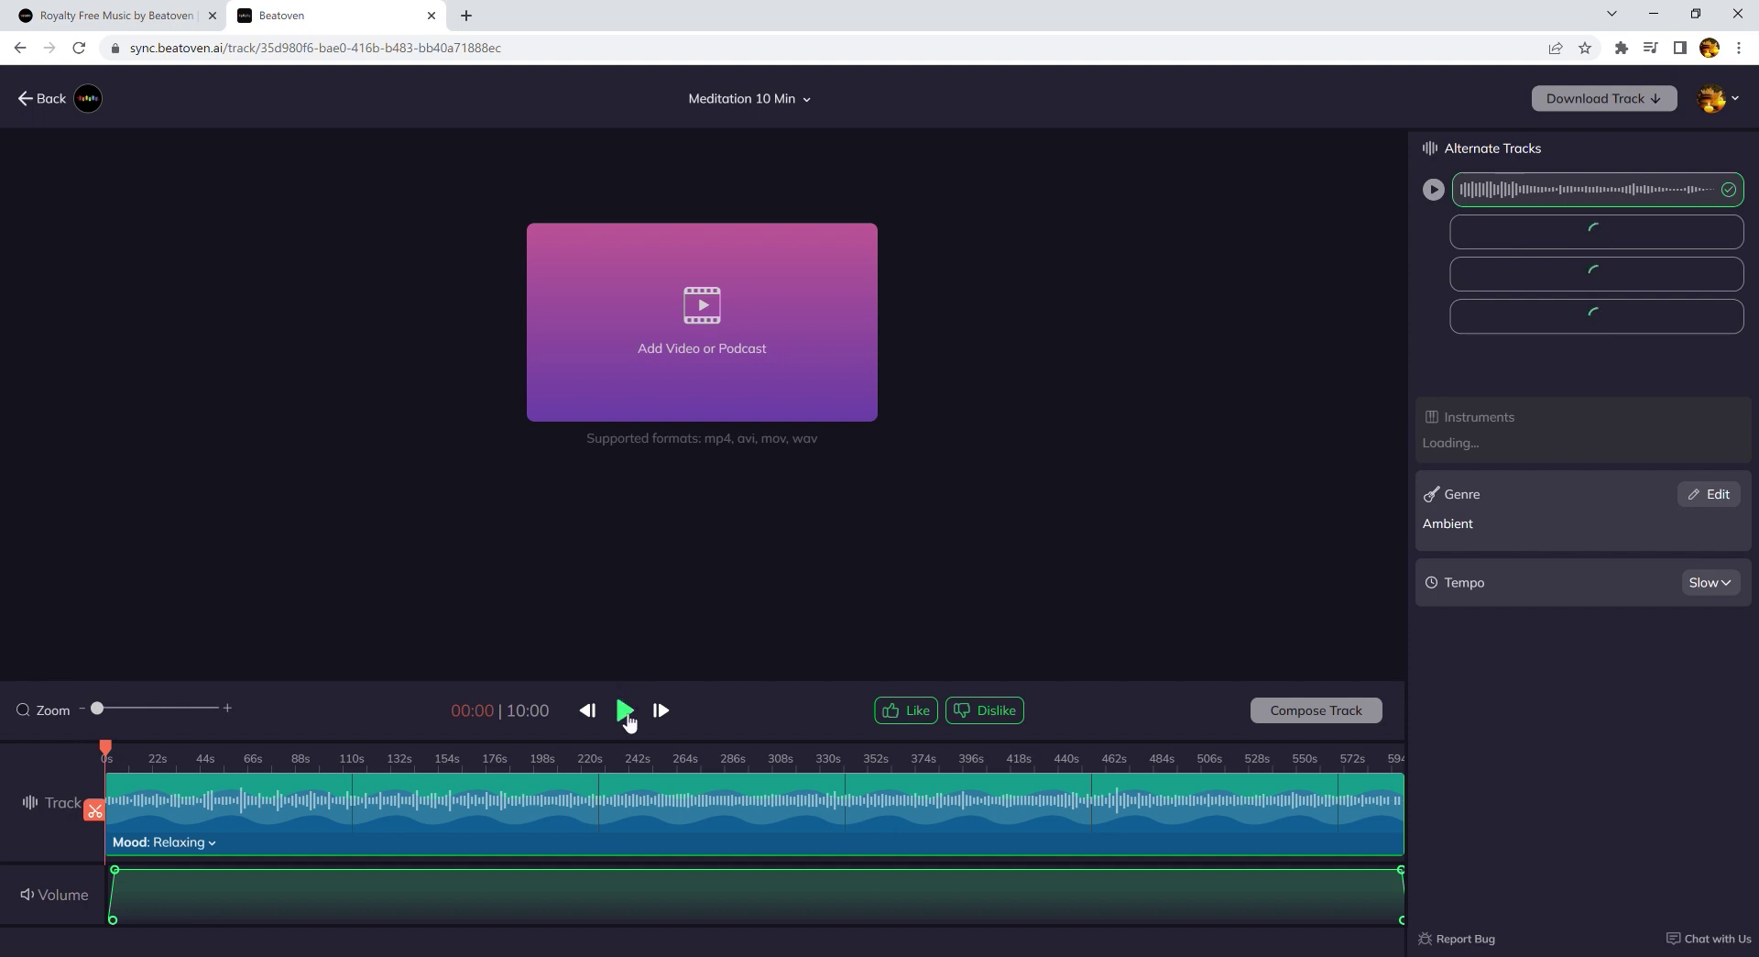
Step: Preview the first composed version, and play the second alternate track from the beginning, dismissing the composing error
click(627, 718)
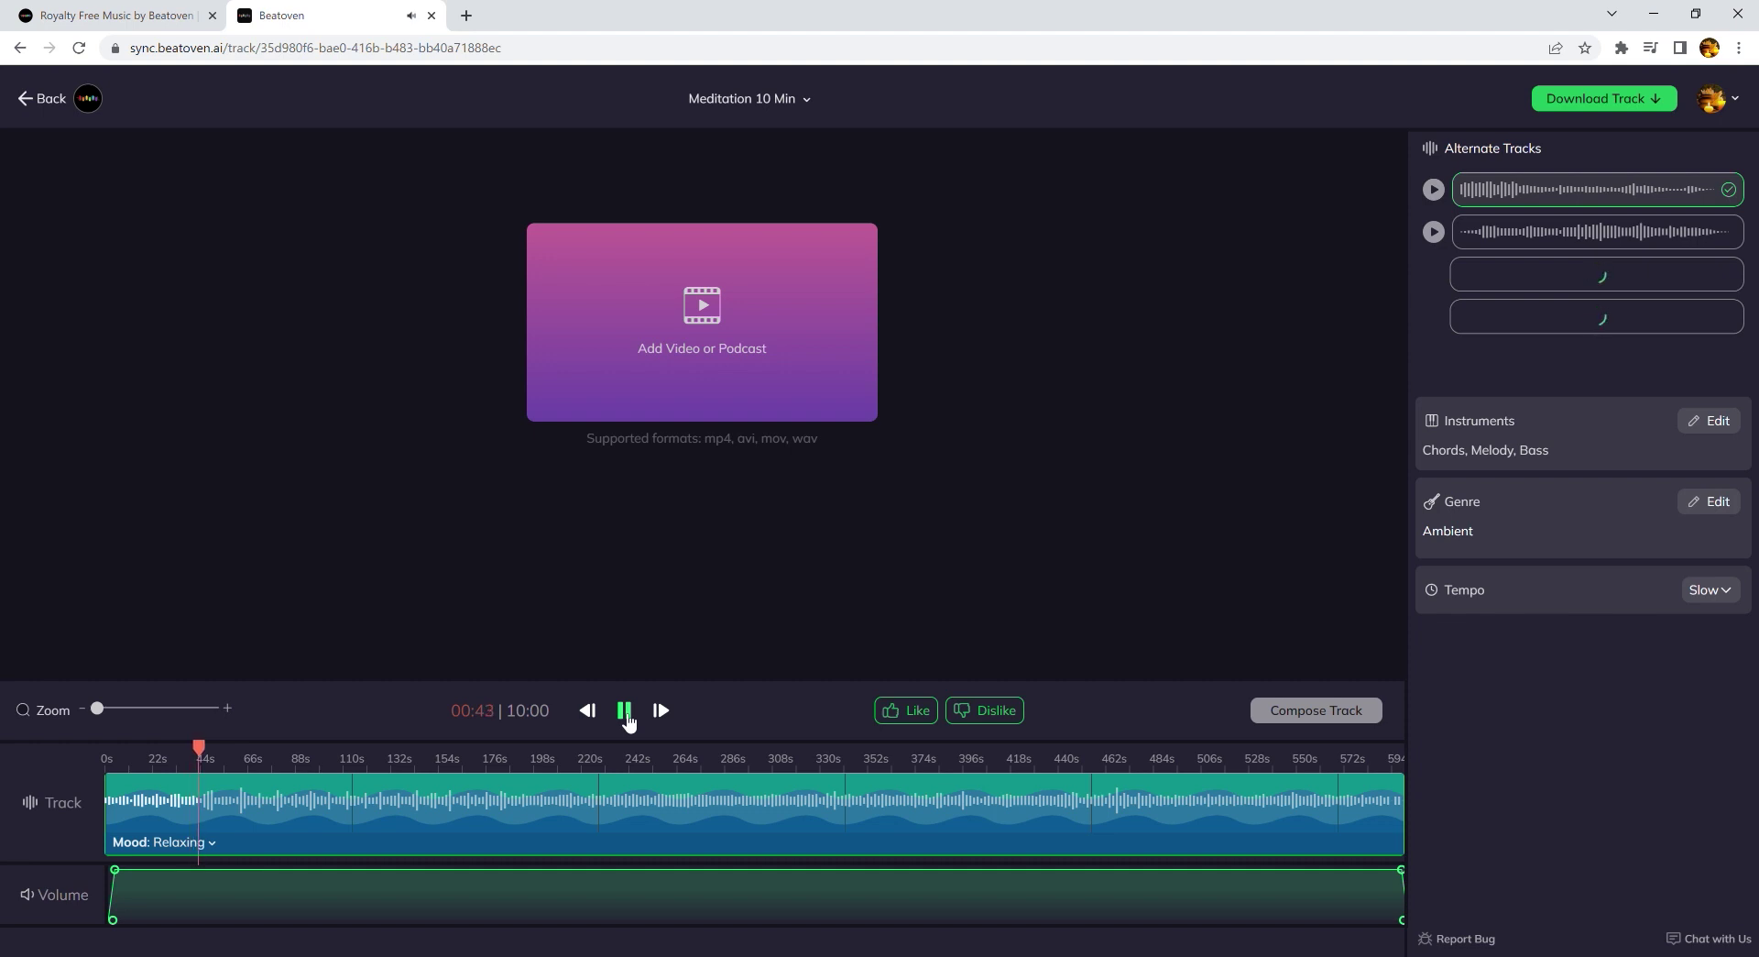
click(625, 710)
click(1510, 236)
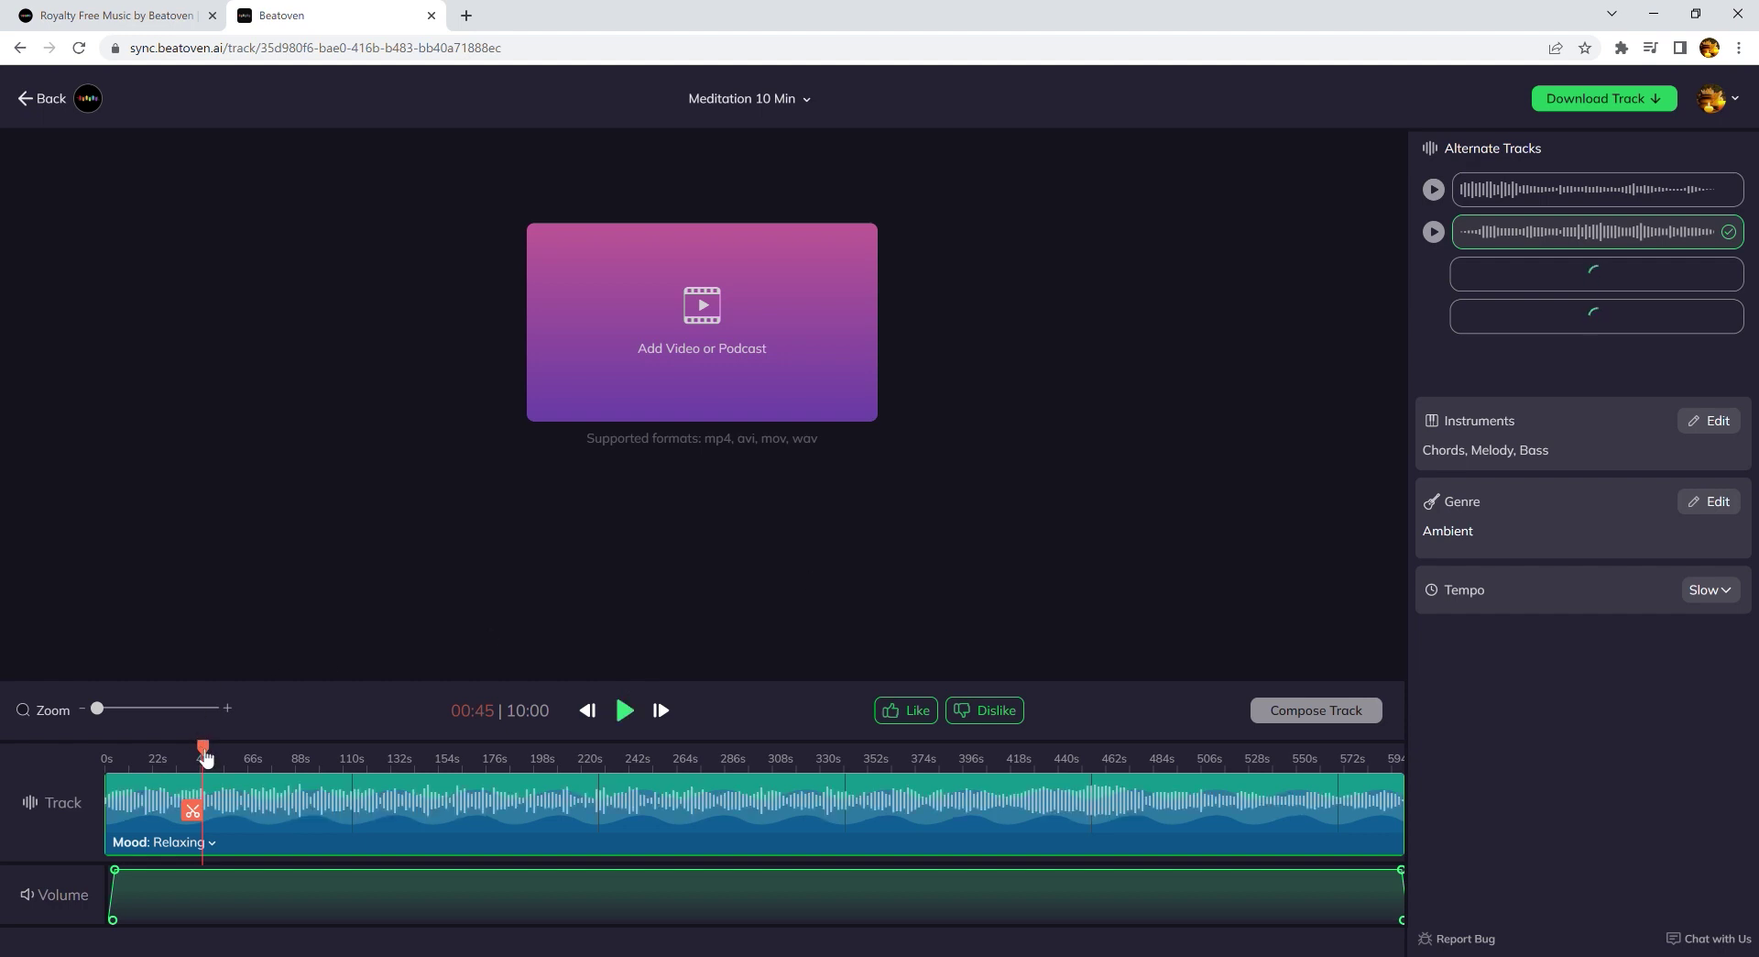
drag(201, 742, 77, 740)
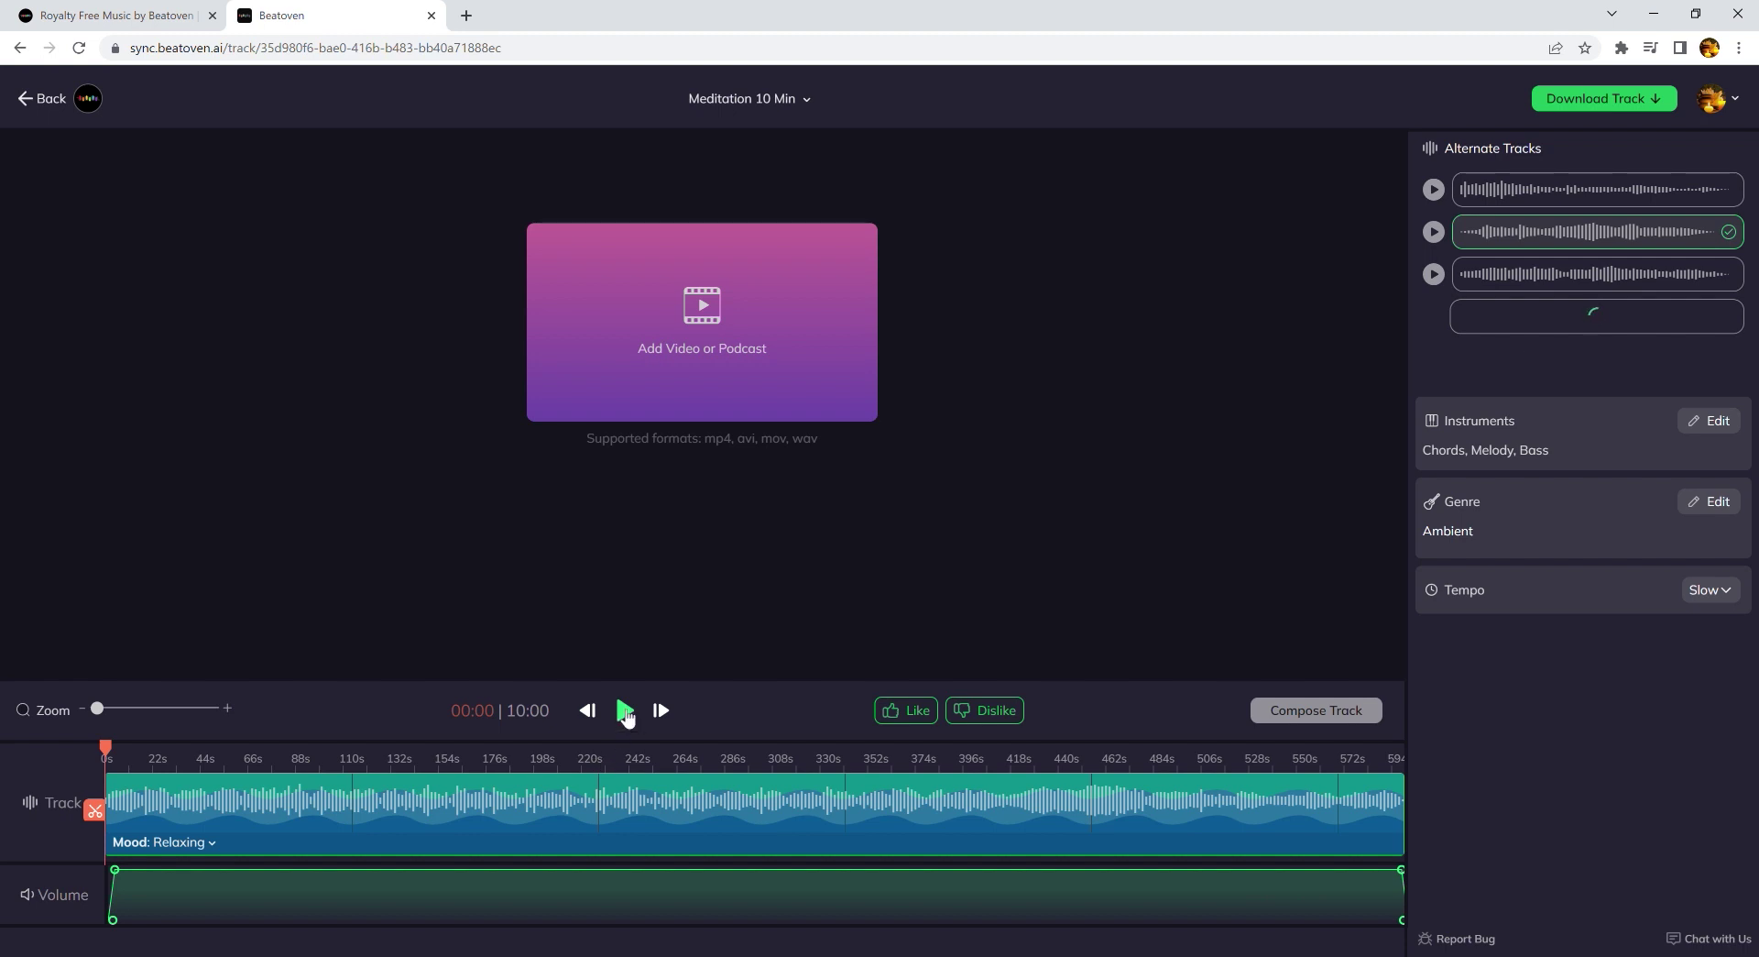
click(626, 713)
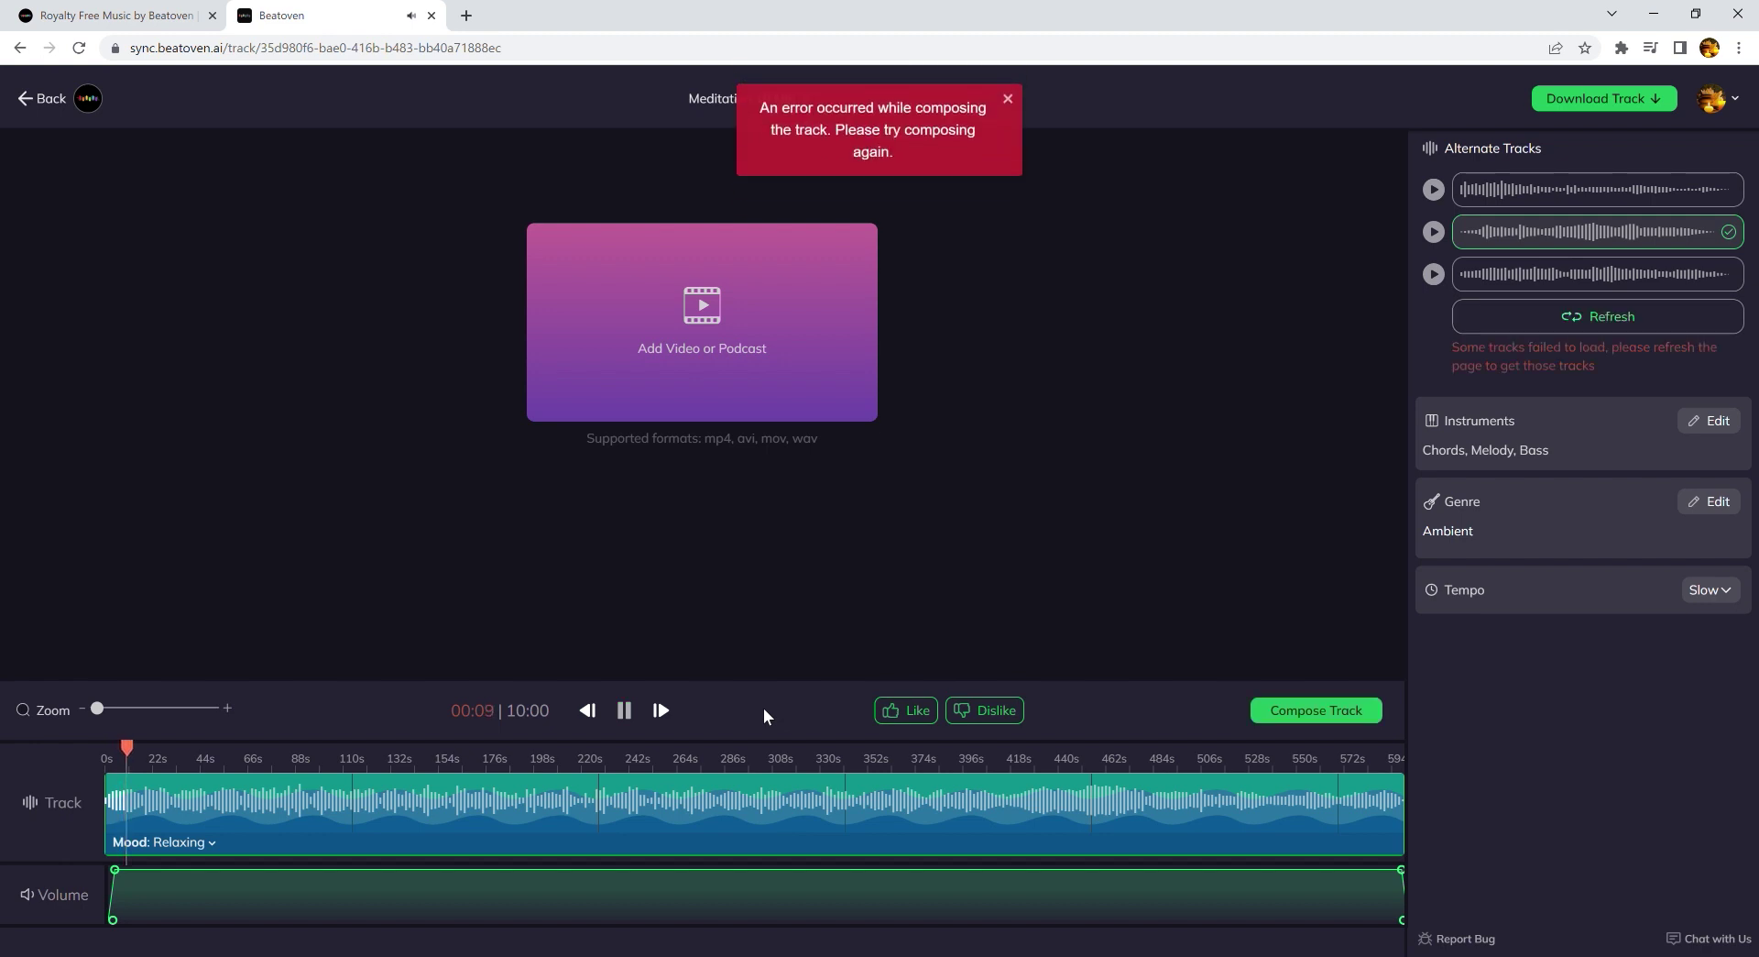
click(1009, 99)
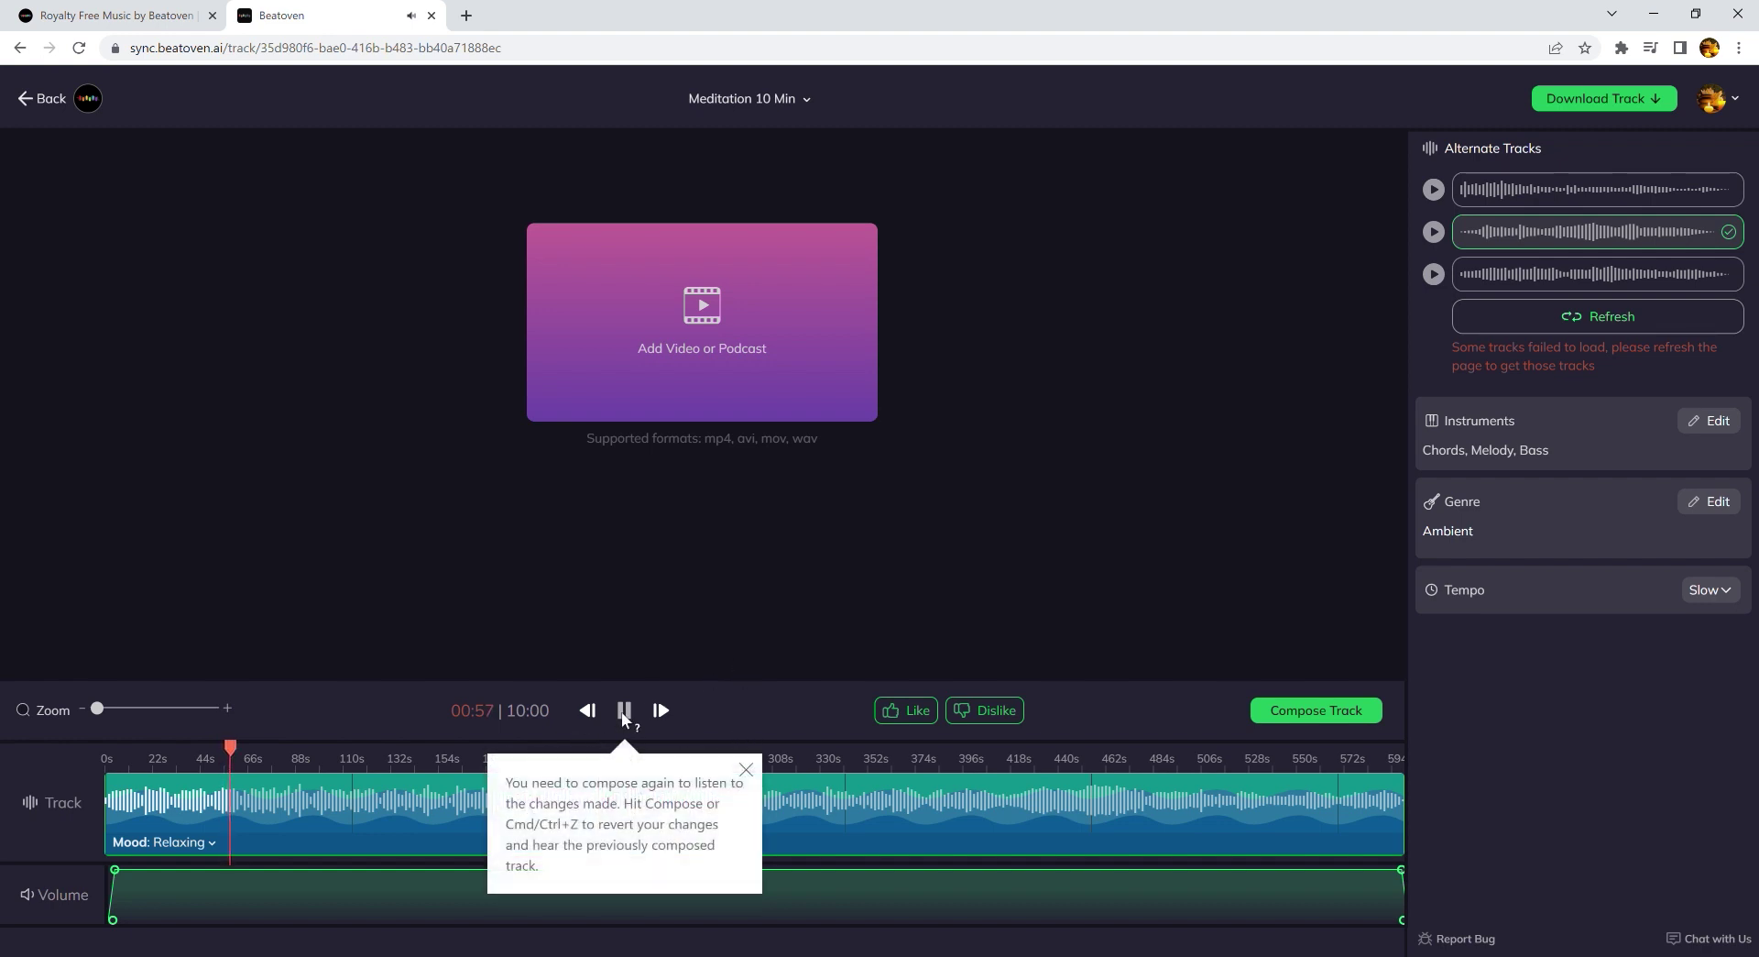
Step: Select the third alternate track, play it from the beginning, skip ahead to around the 286s mark and pause playback
click(1583, 283)
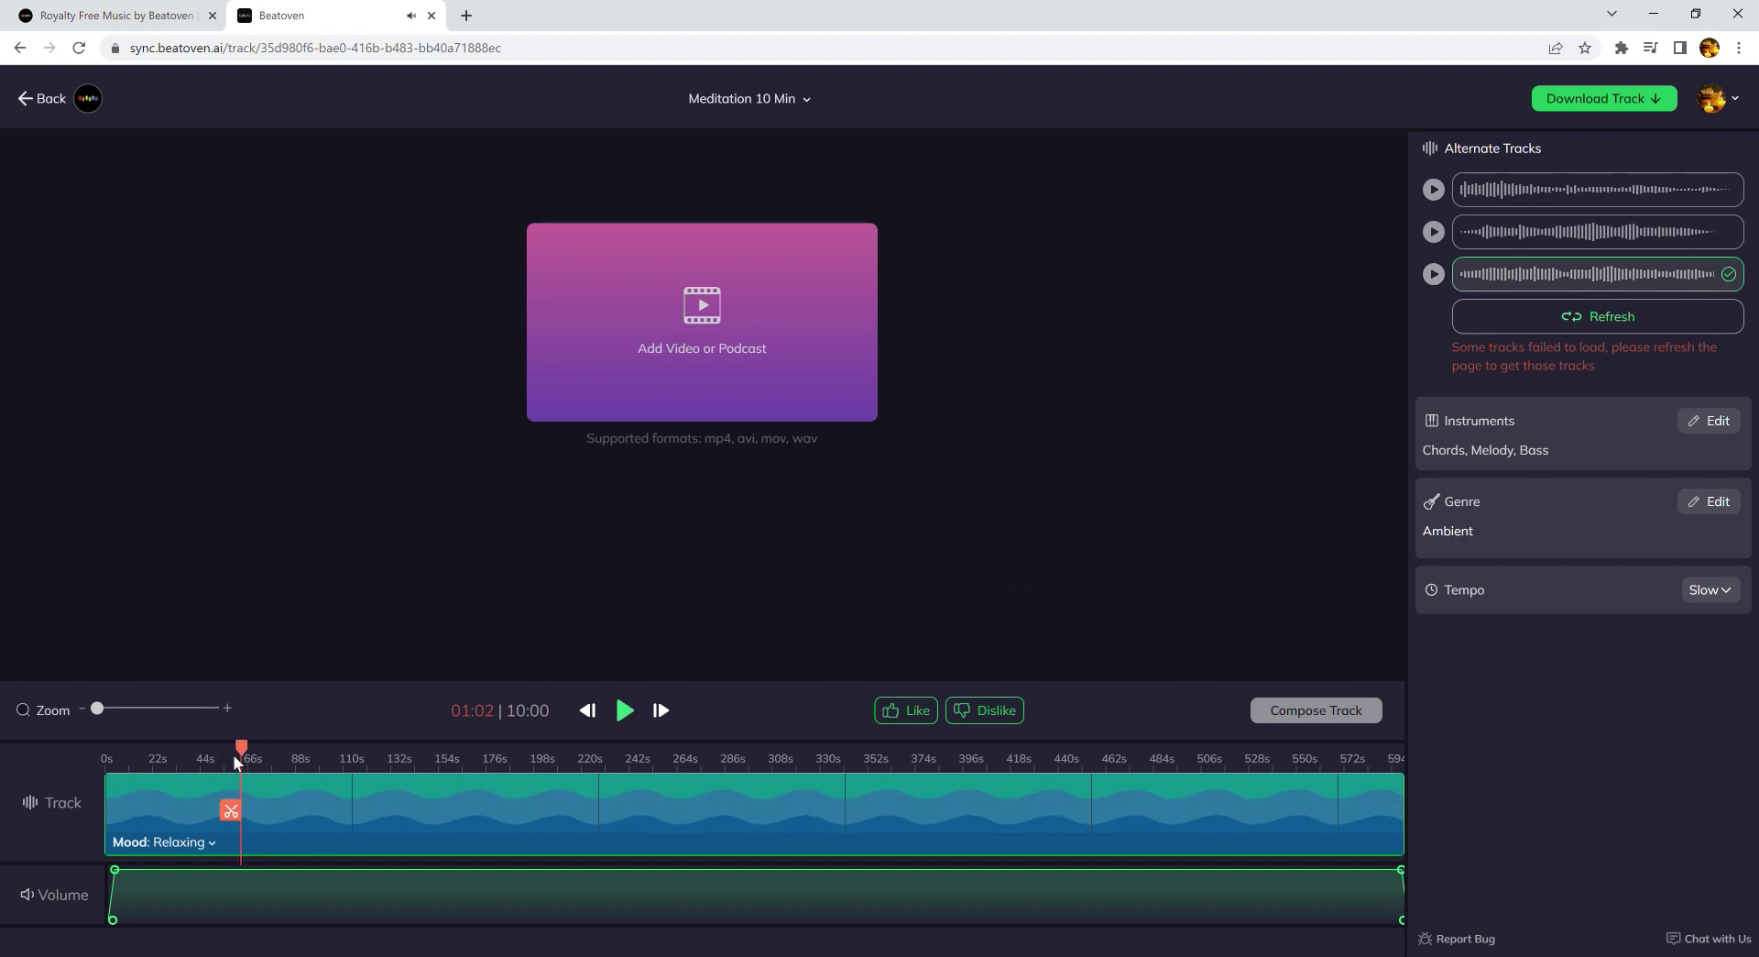
drag(233, 749, 171, 757)
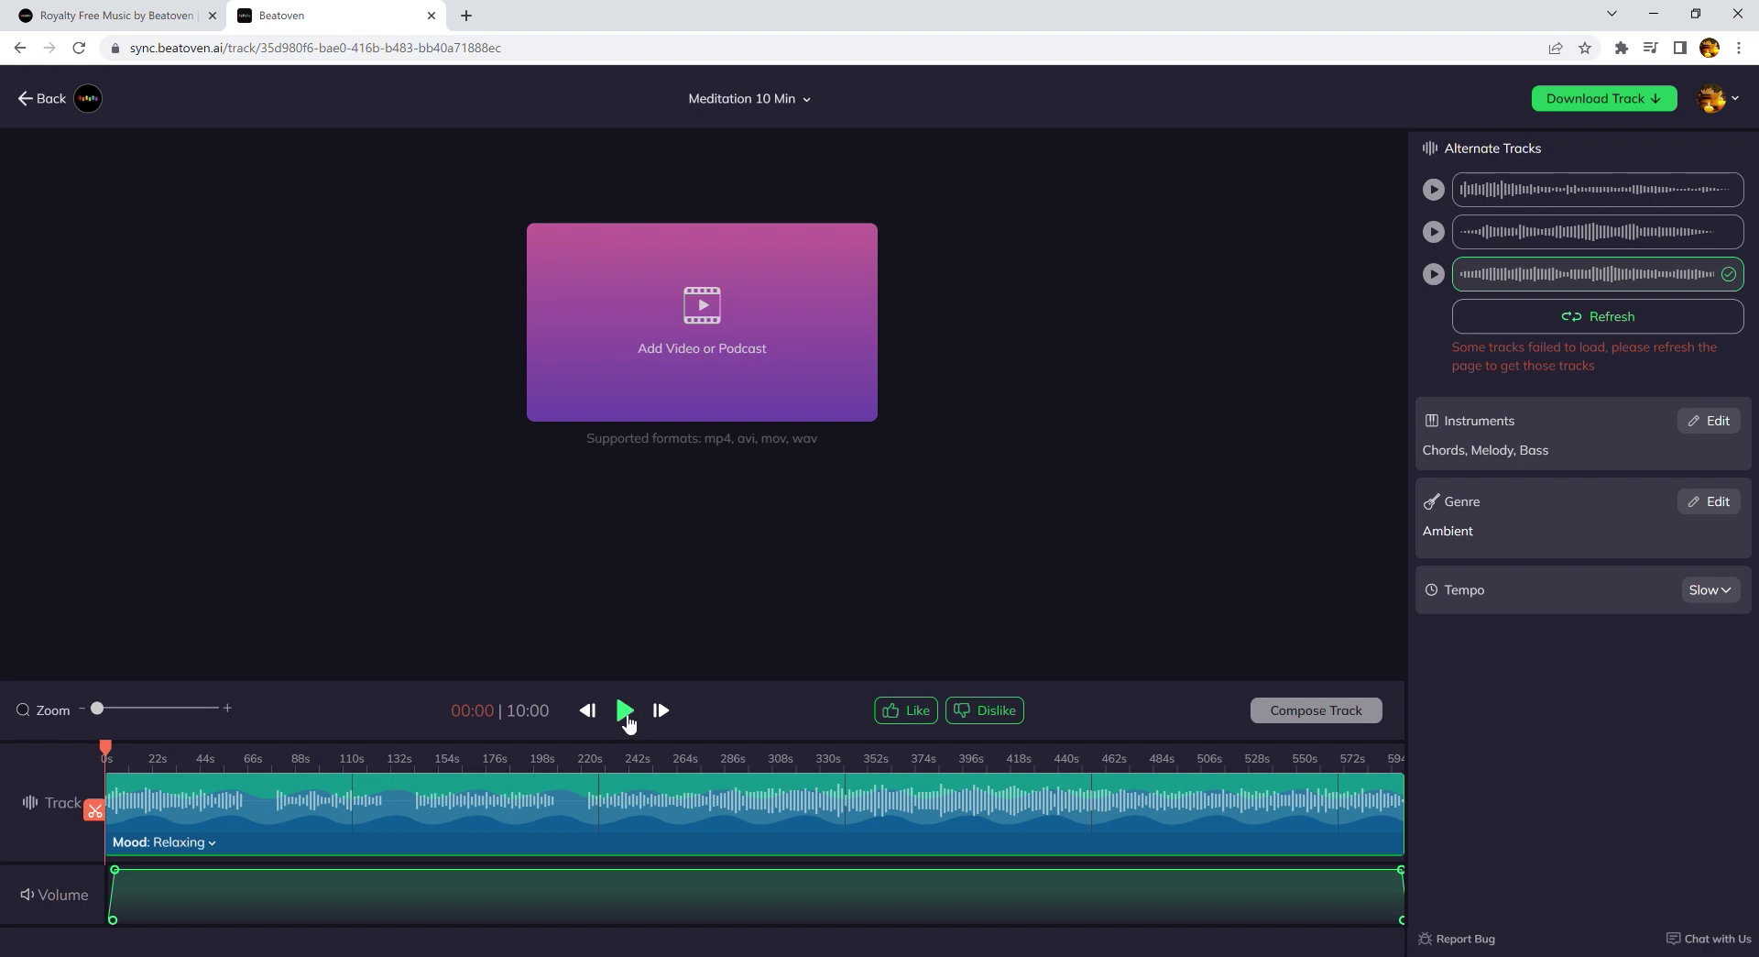
click(626, 713)
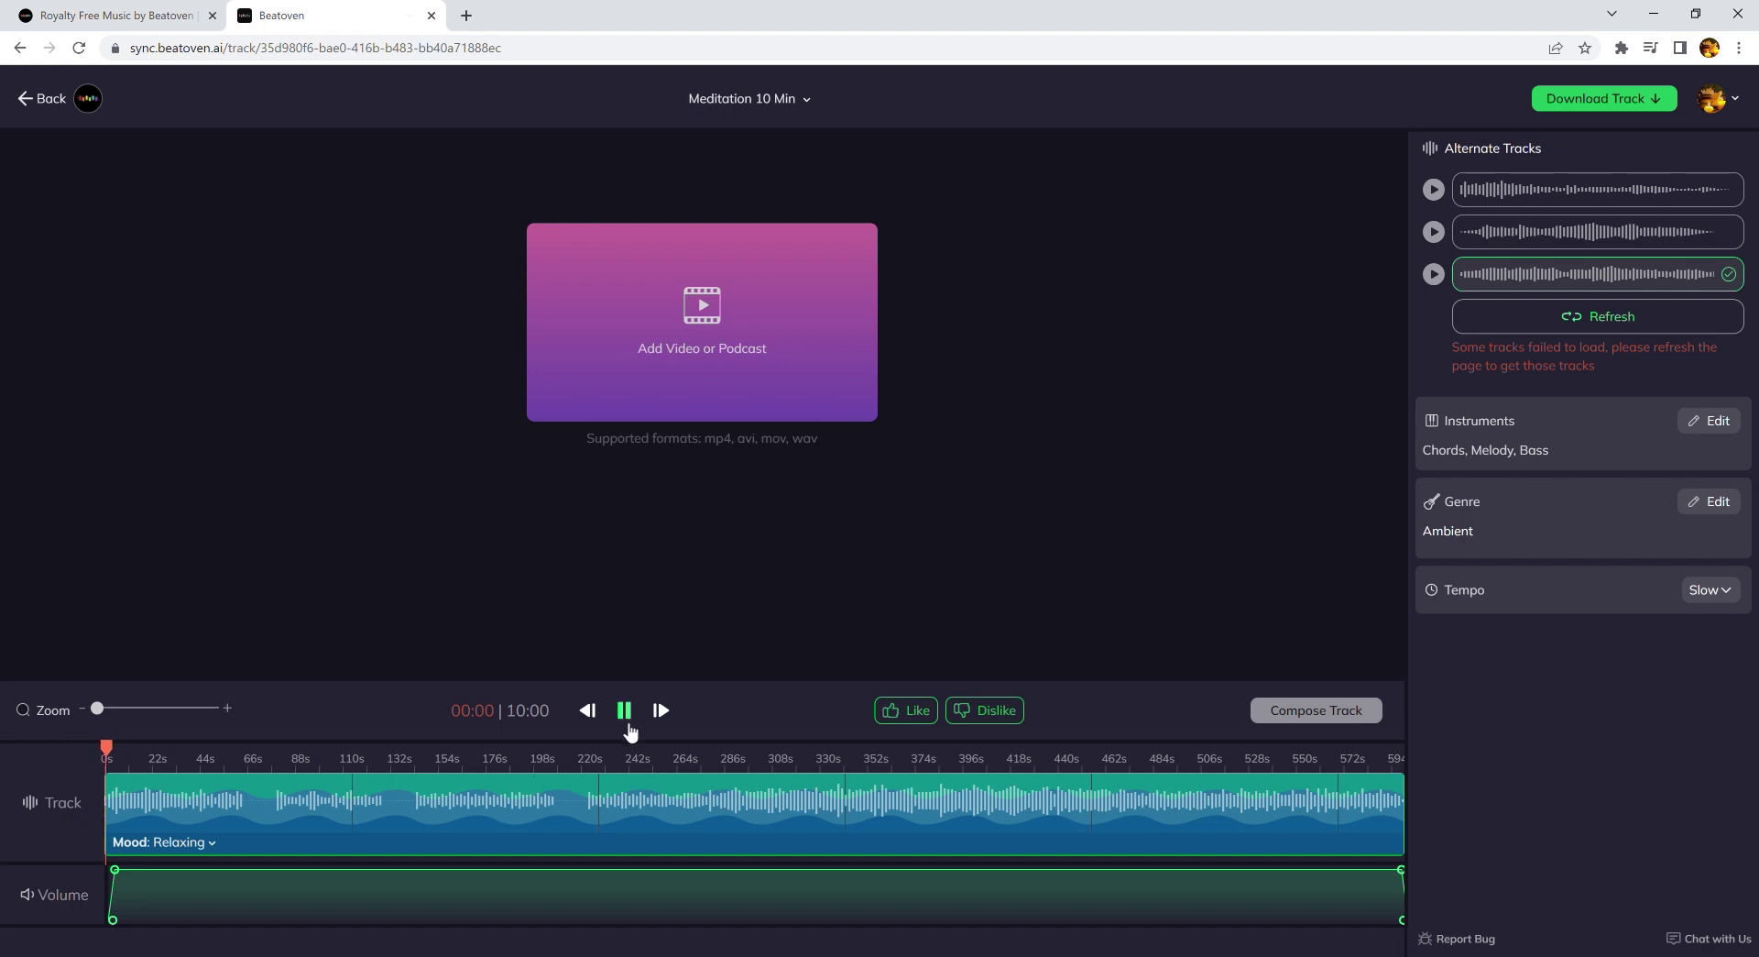
click(731, 755)
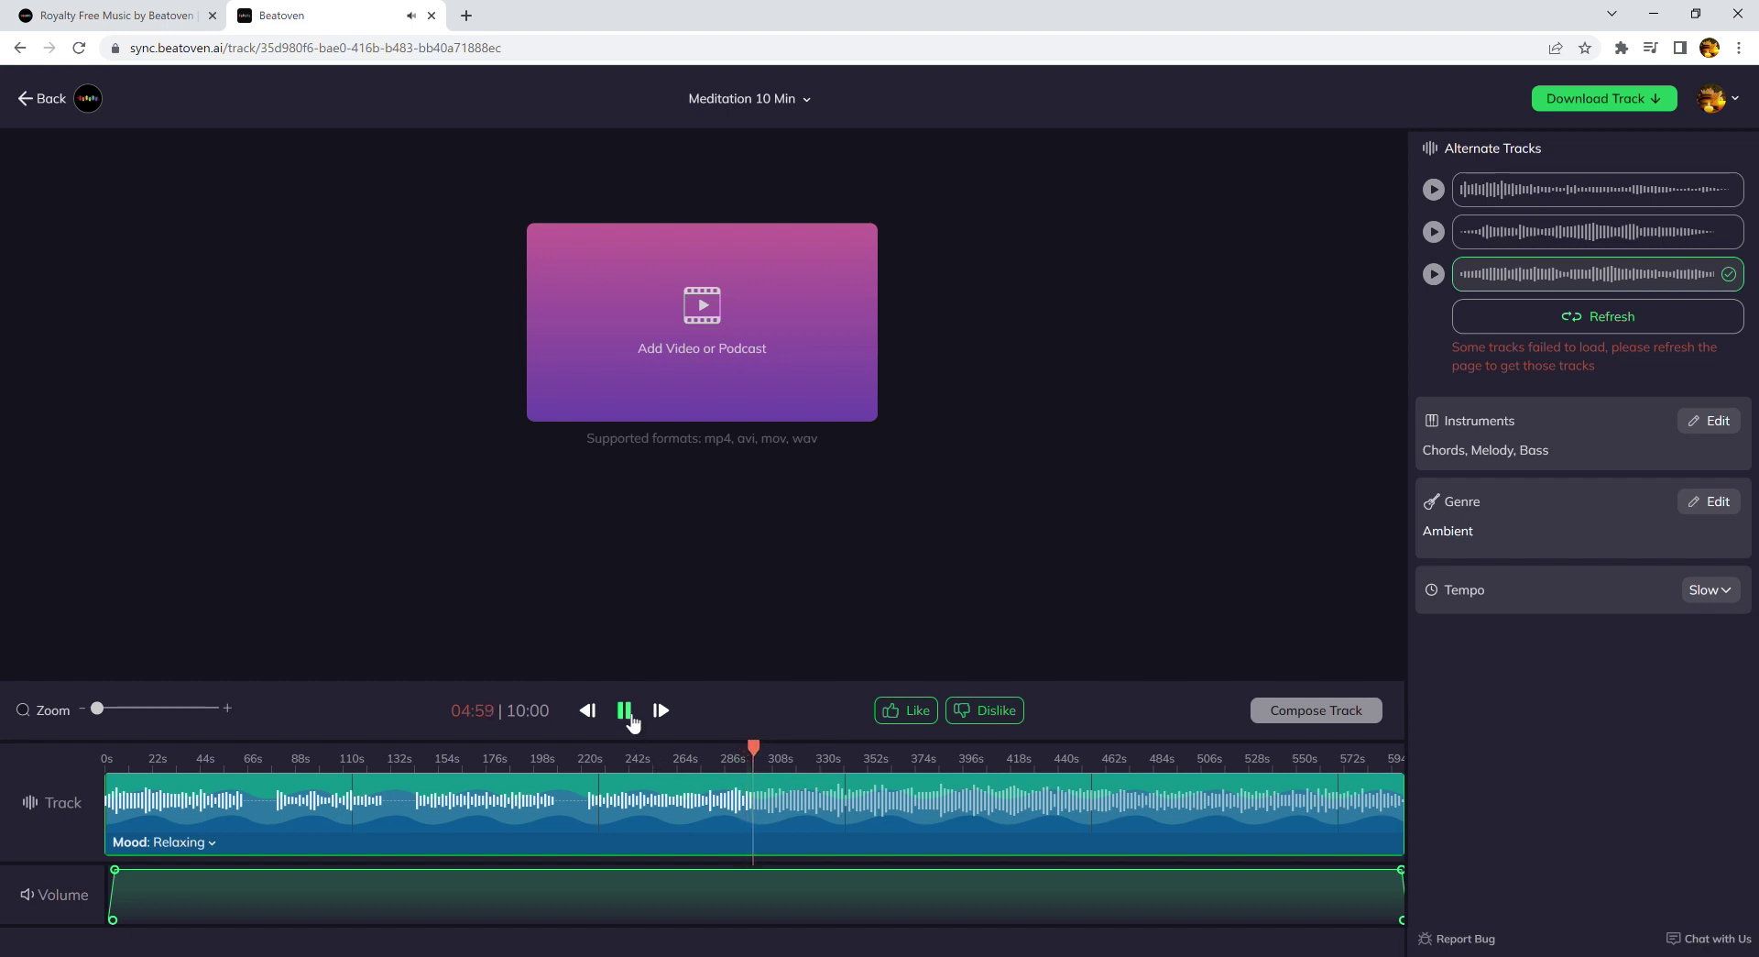
click(627, 712)
Step: Switch the Bass and Chords instruments off and back on in the track's instrument selection, and close it without saving
click(1722, 420)
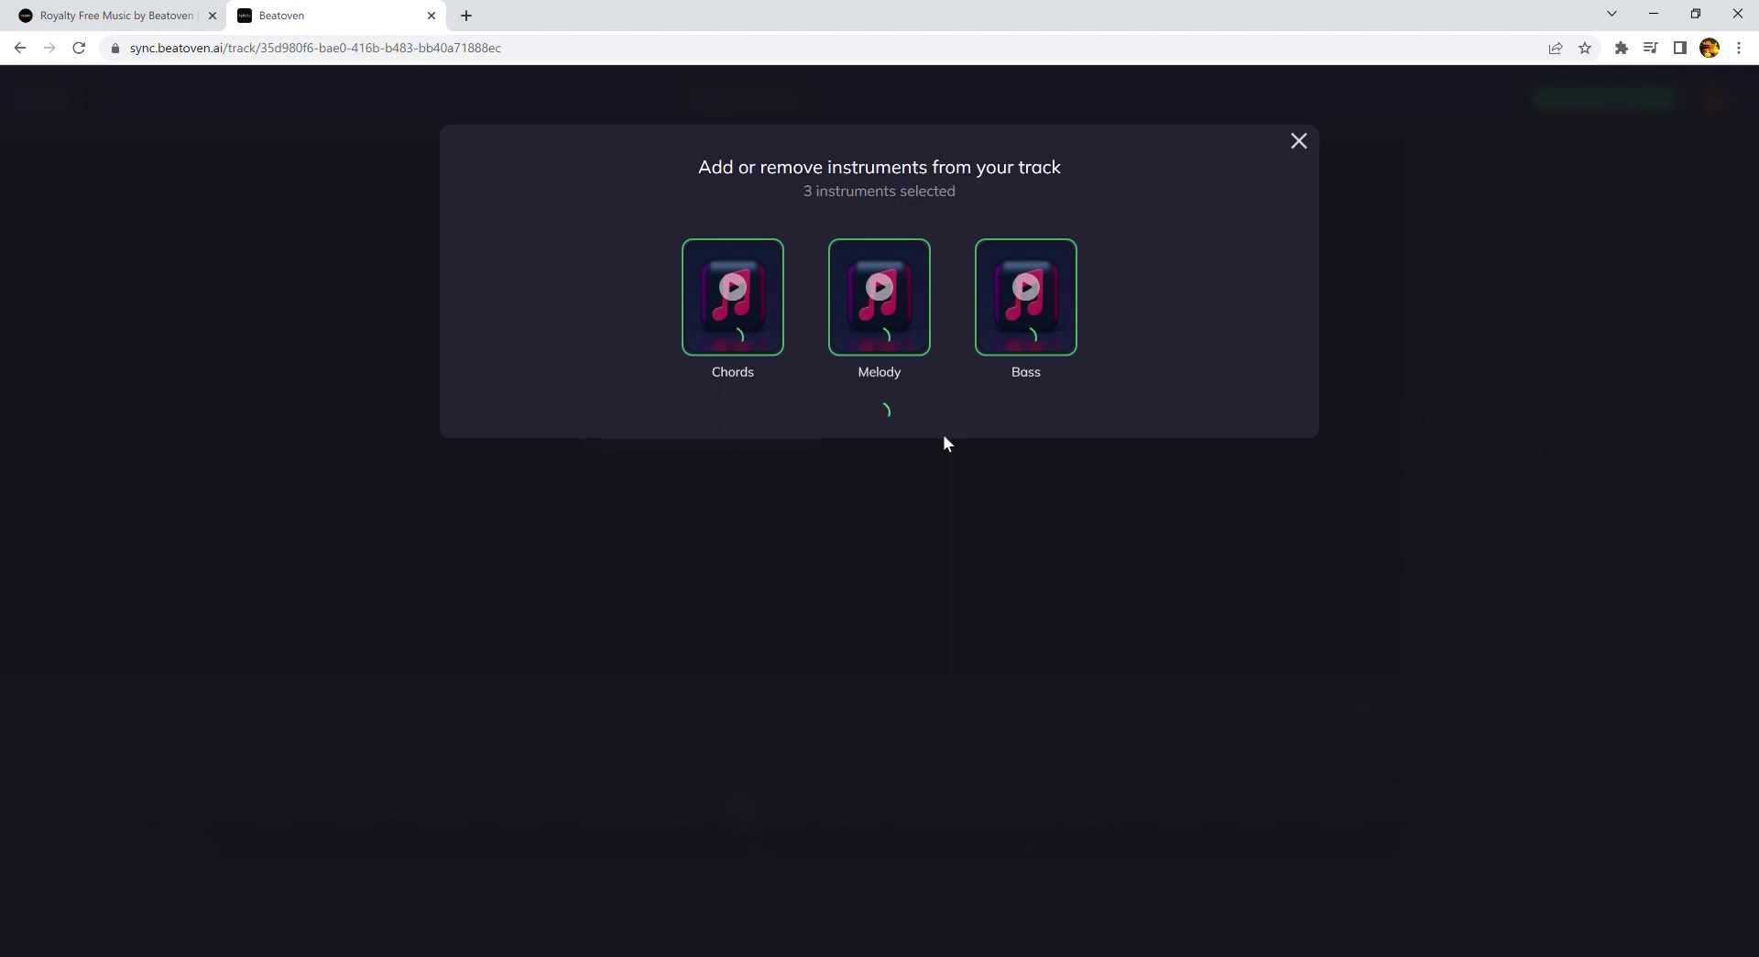
click(1024, 341)
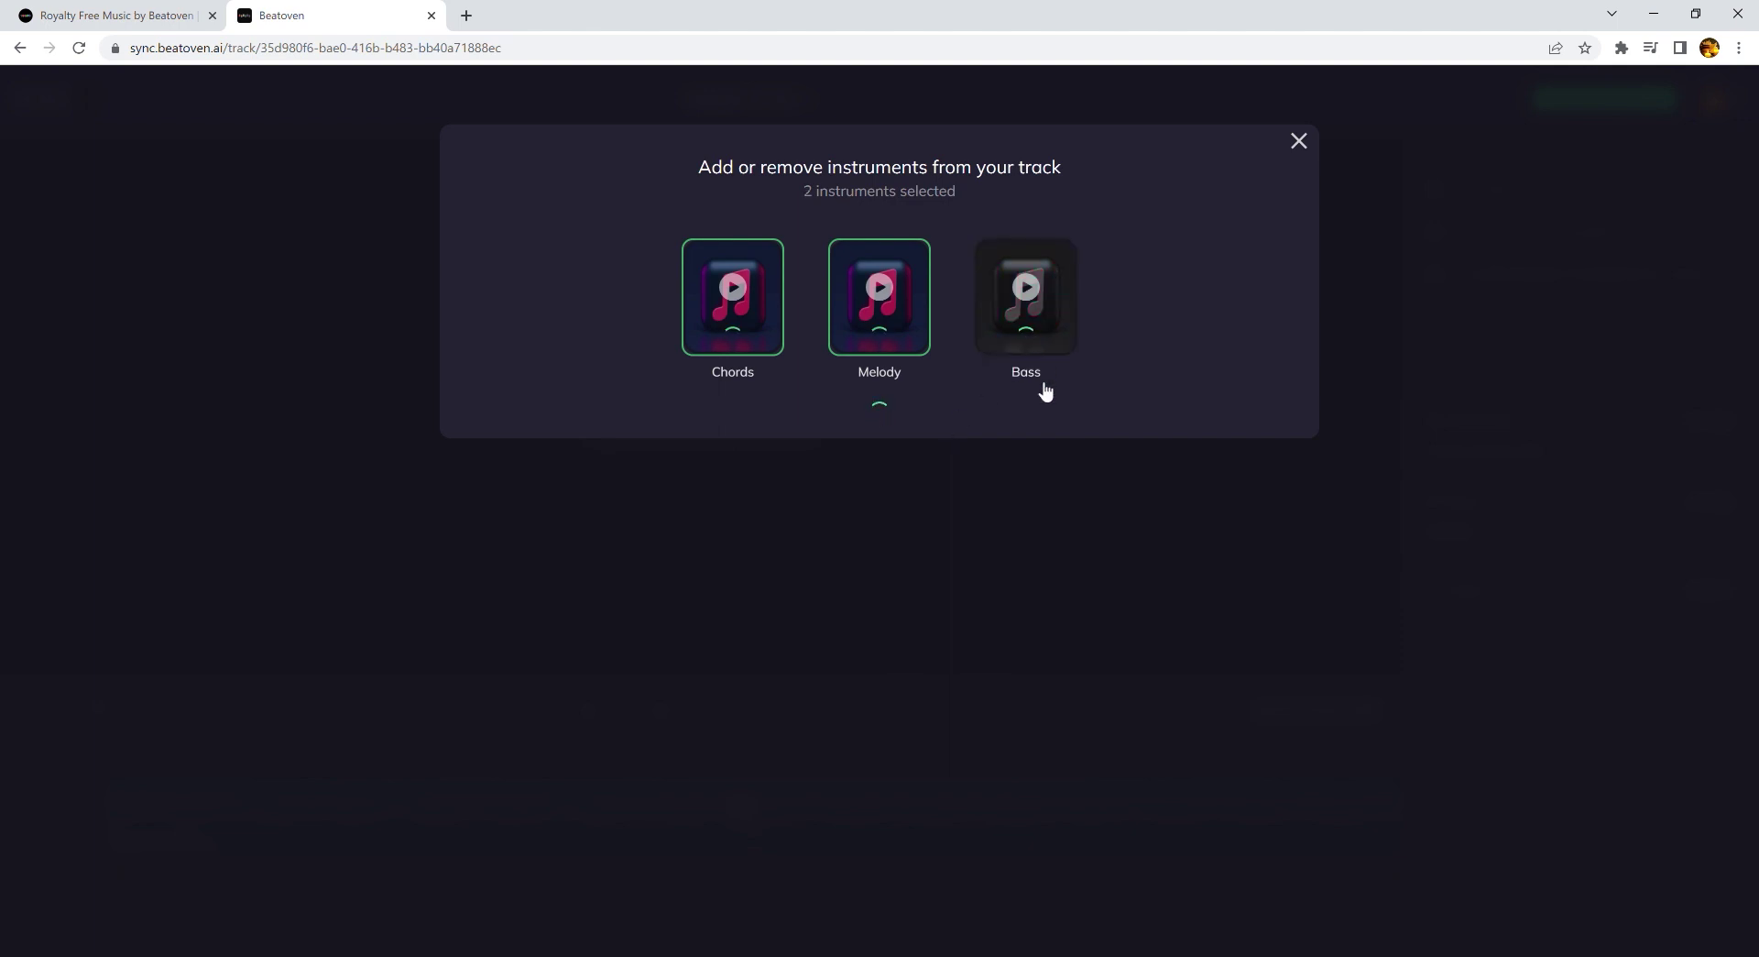
click(1028, 352)
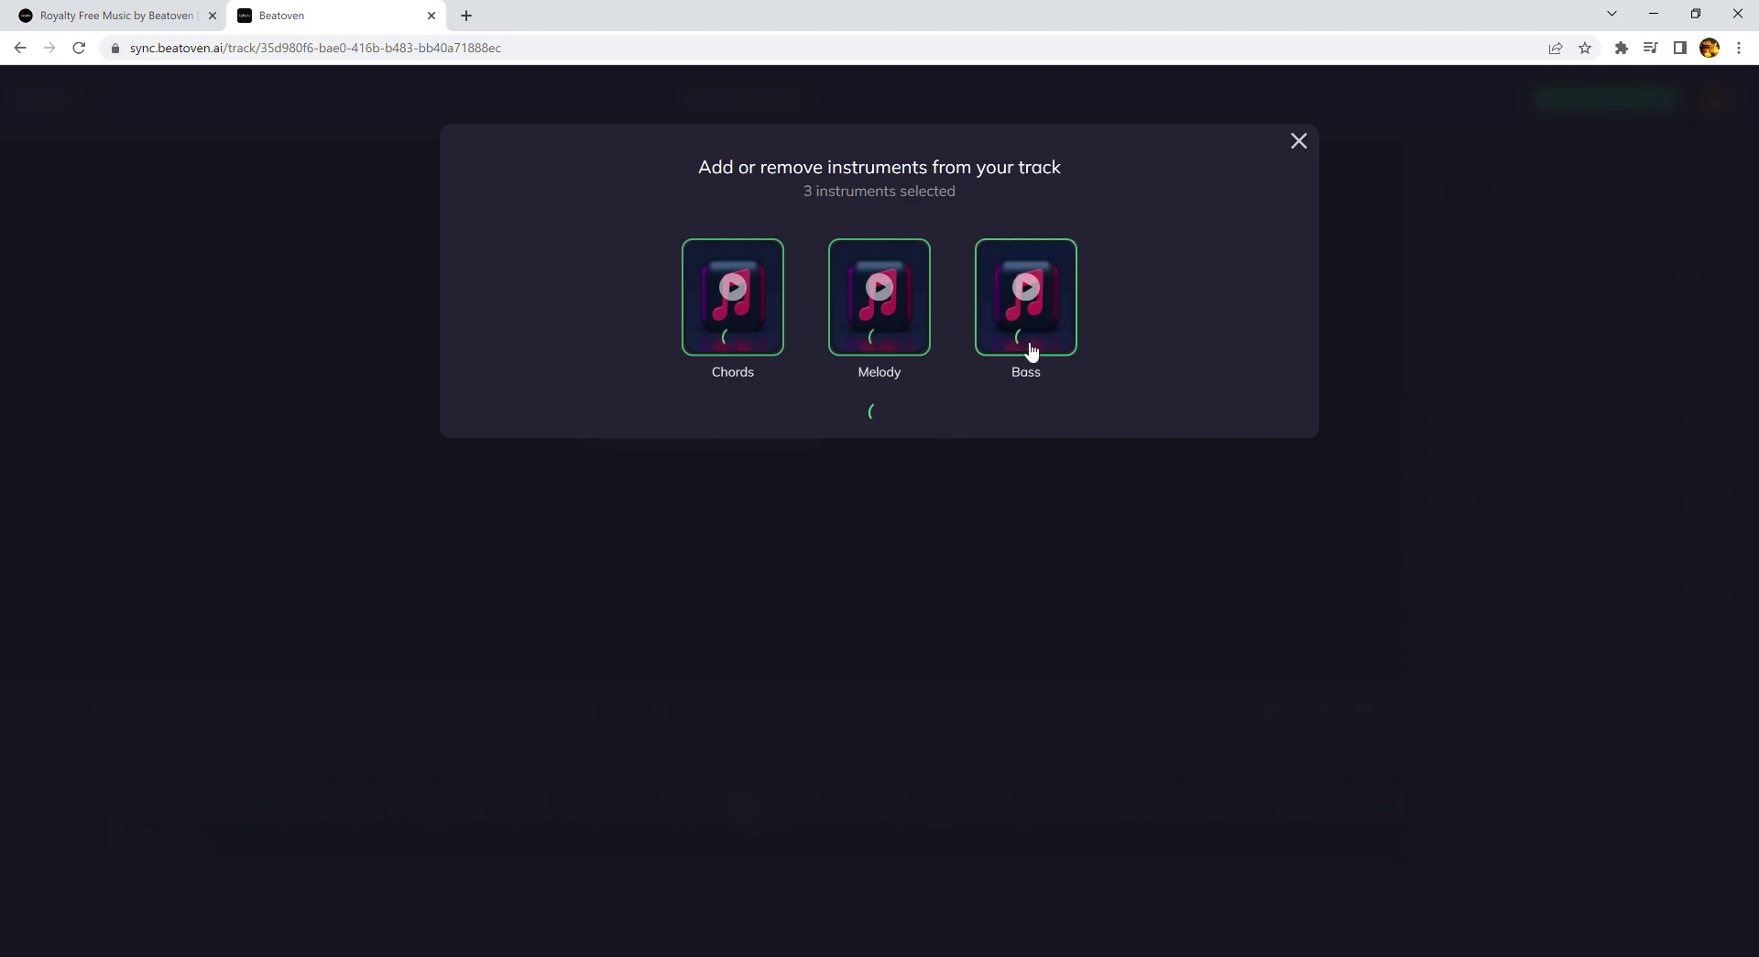
click(749, 348)
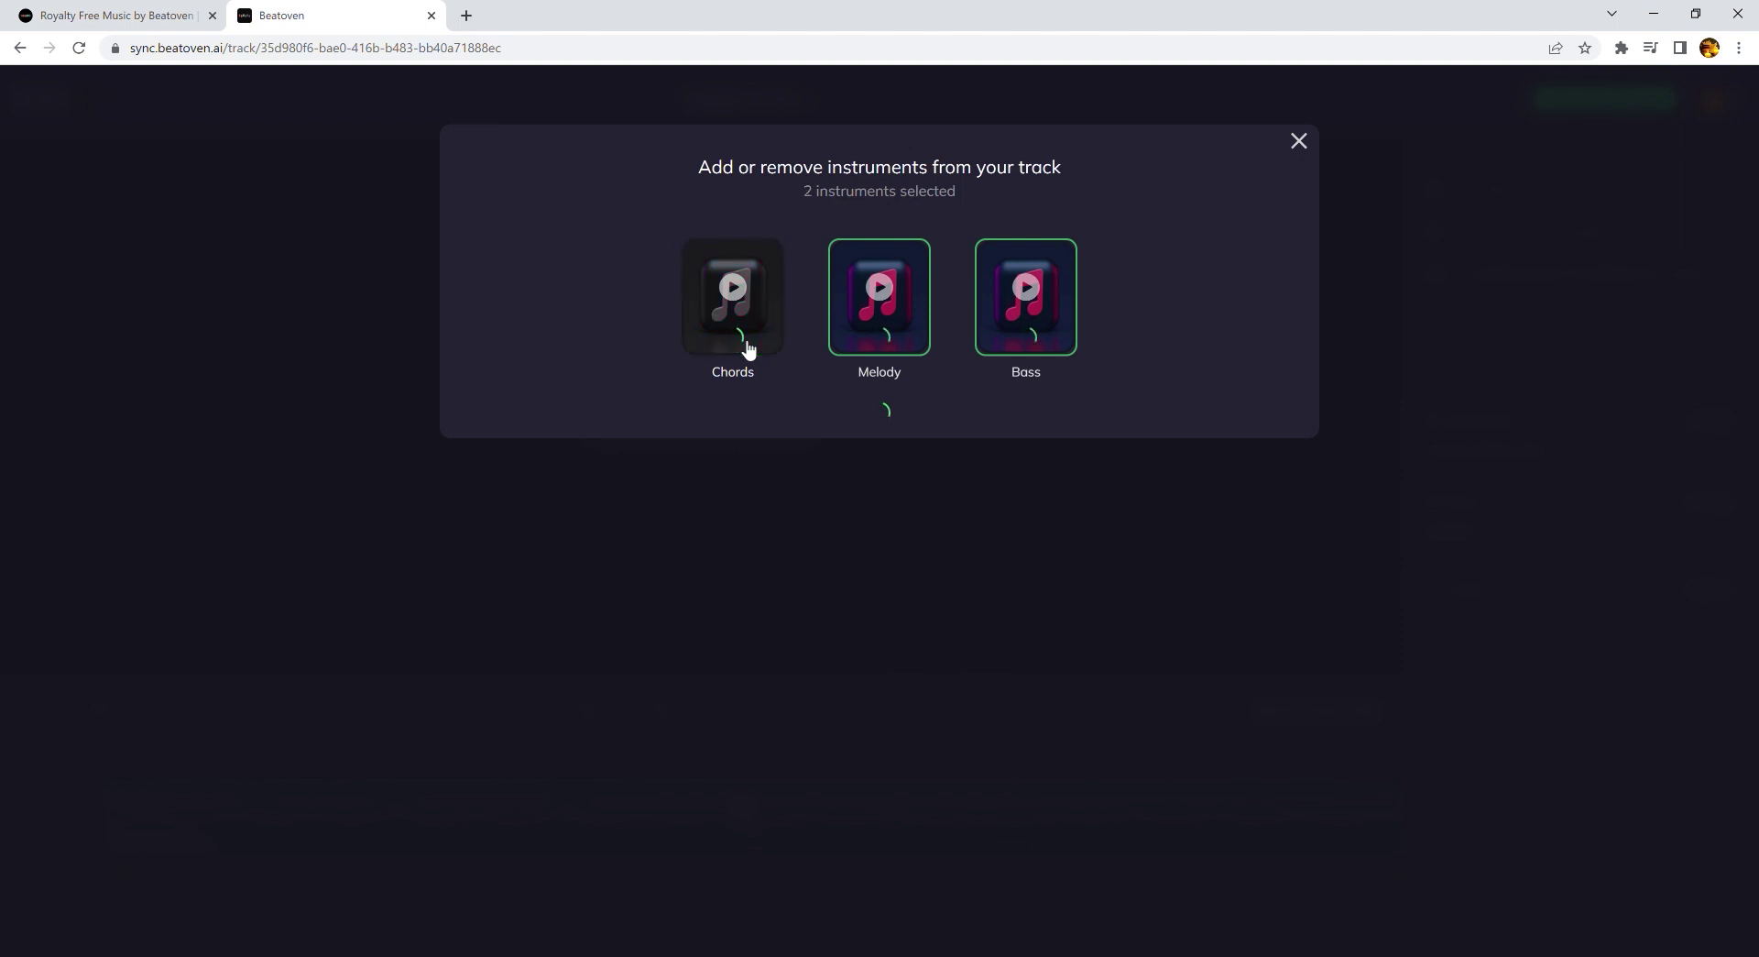
click(749, 348)
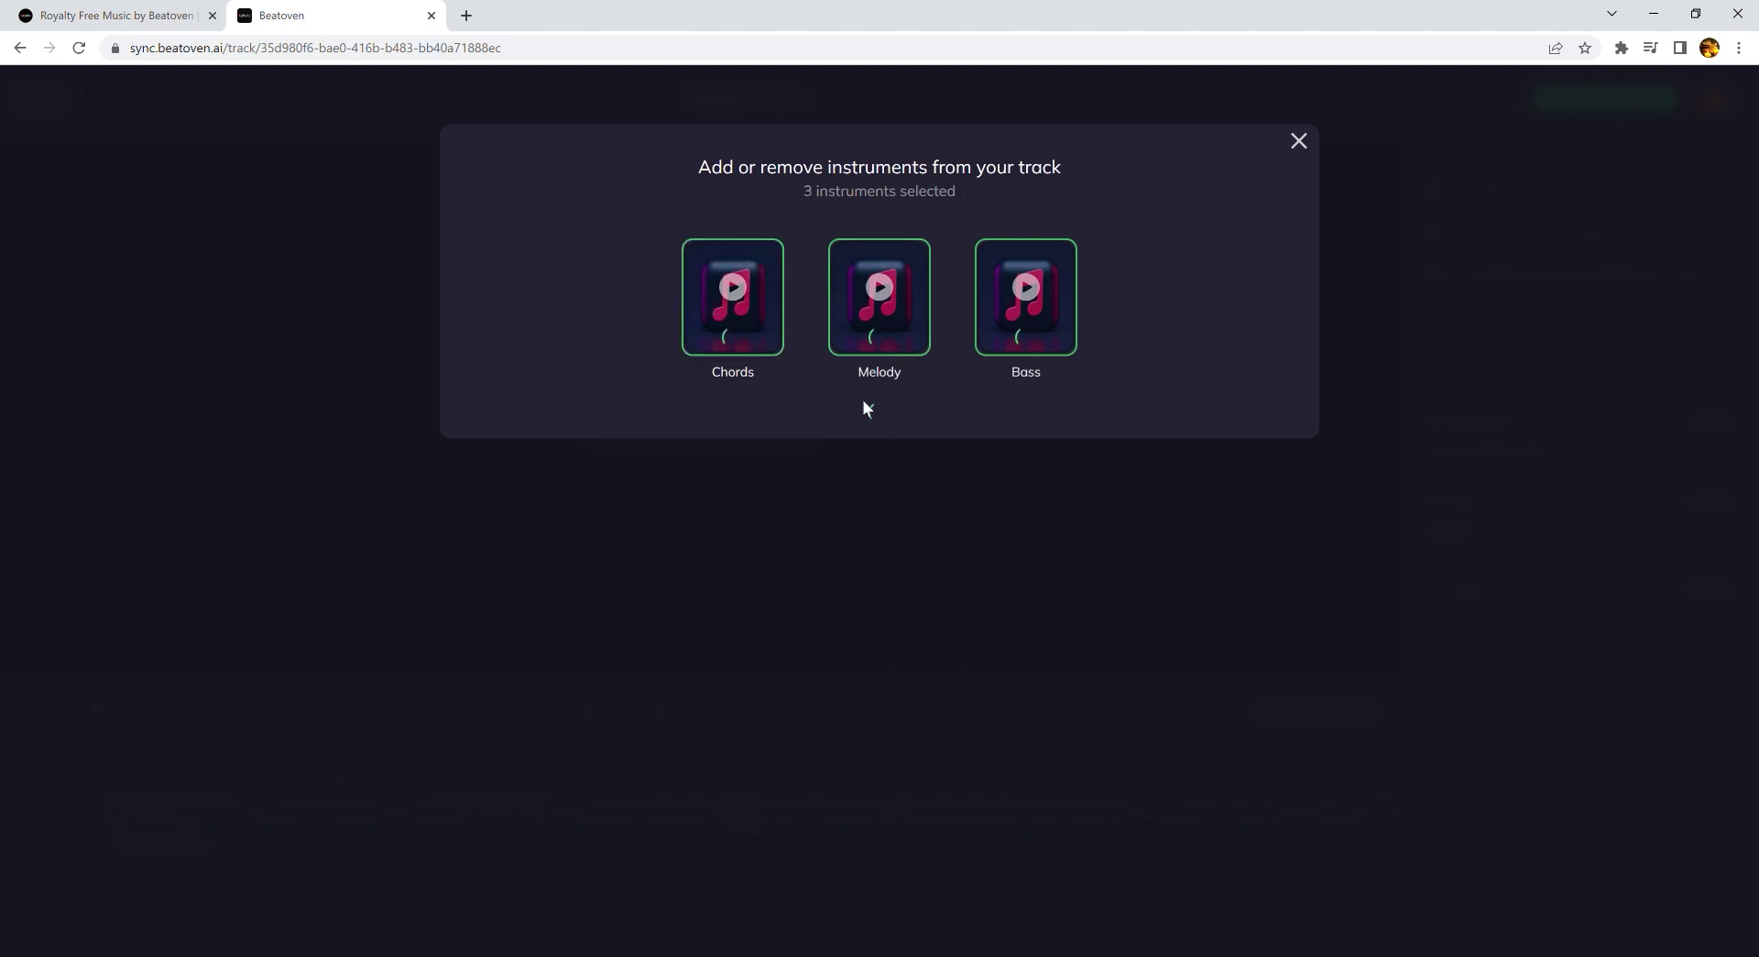
click(1299, 140)
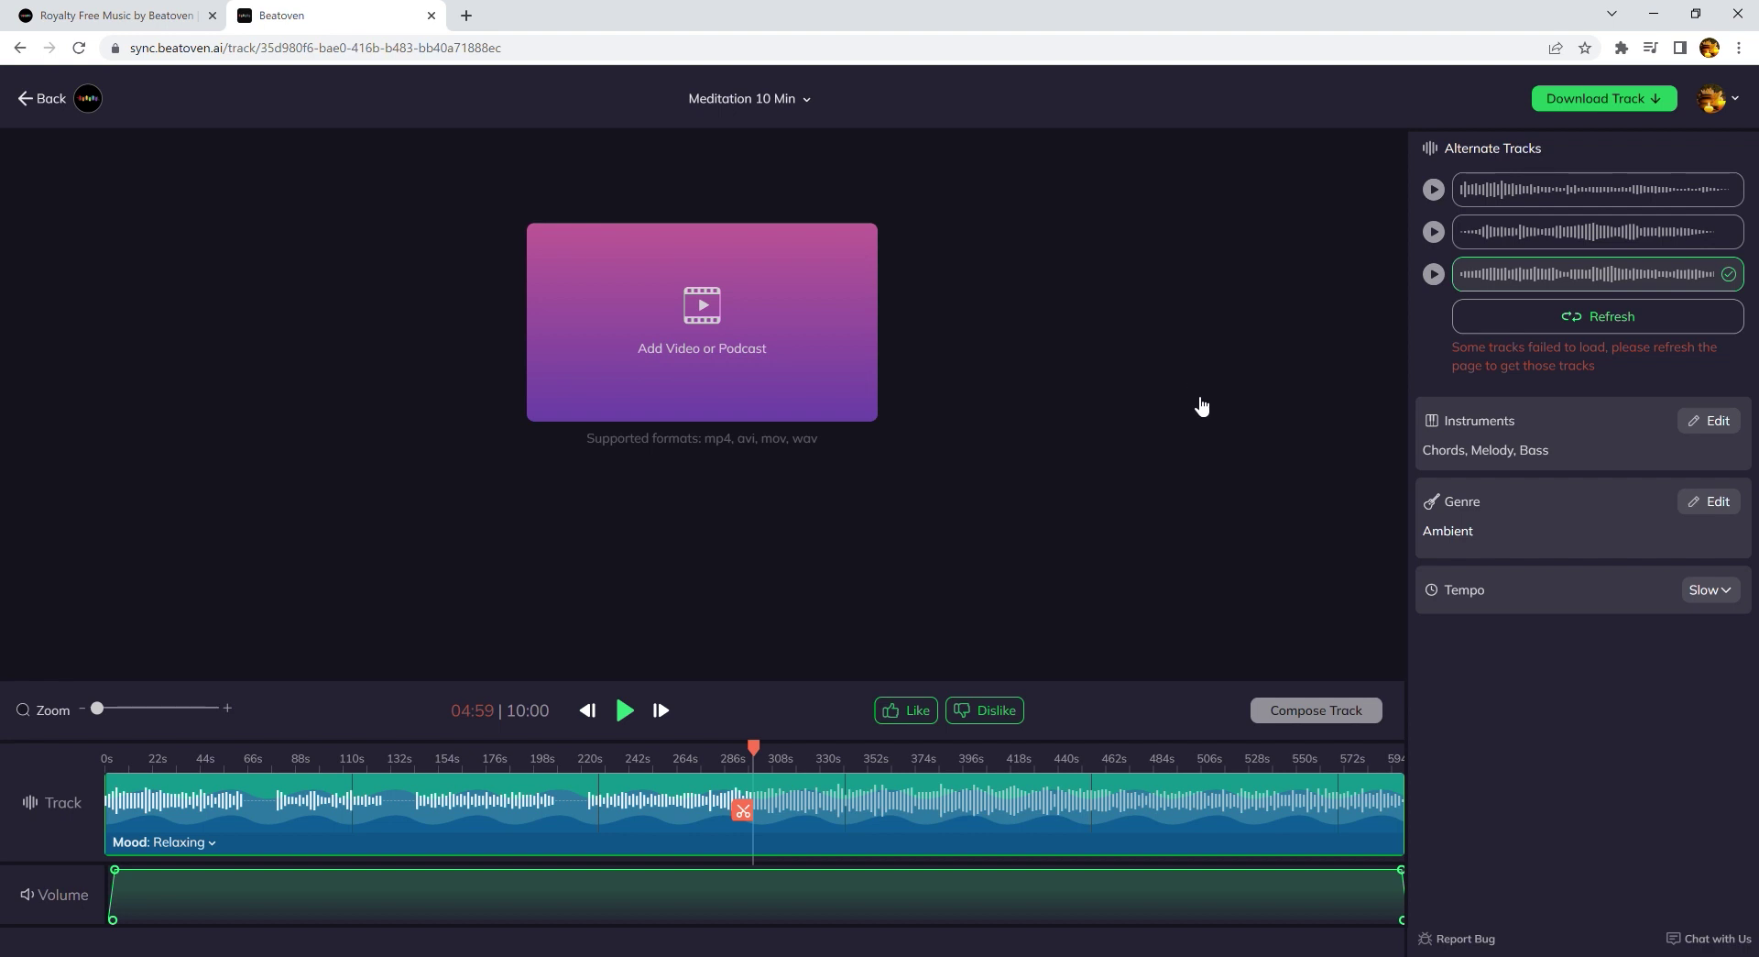
Step: Try to refresh the alternate tracks, dismiss the composing error, and briefly reopen the track's instrument selection
click(1575, 321)
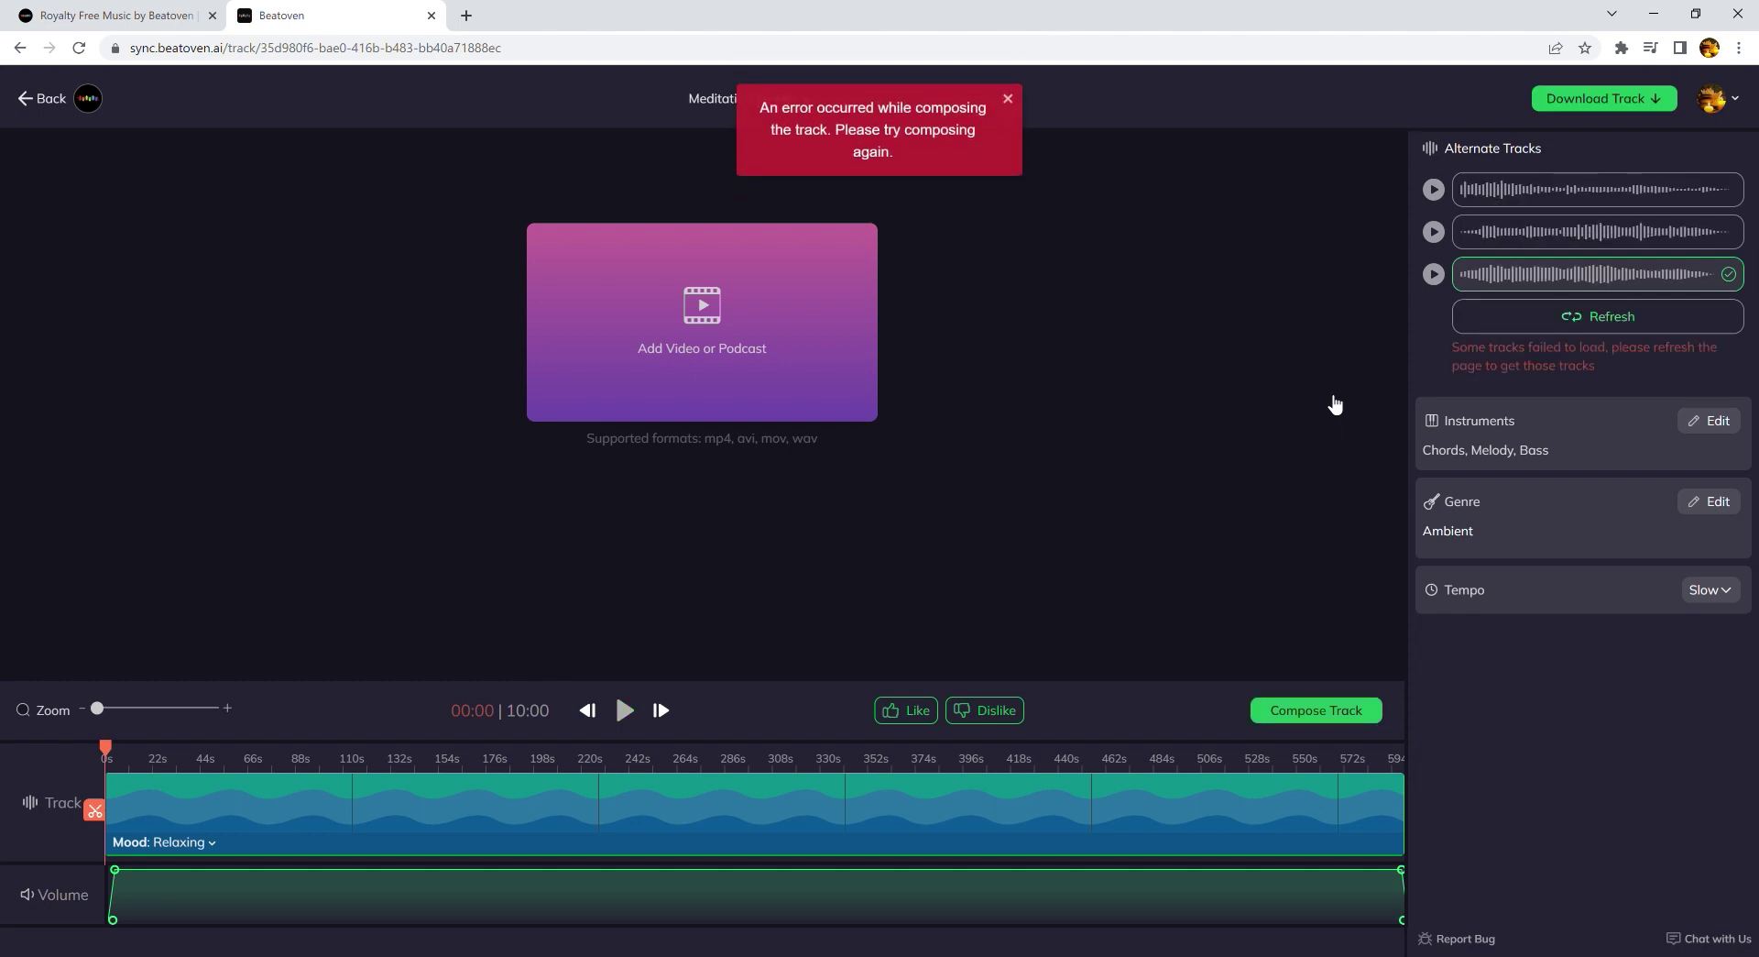
click(1008, 99)
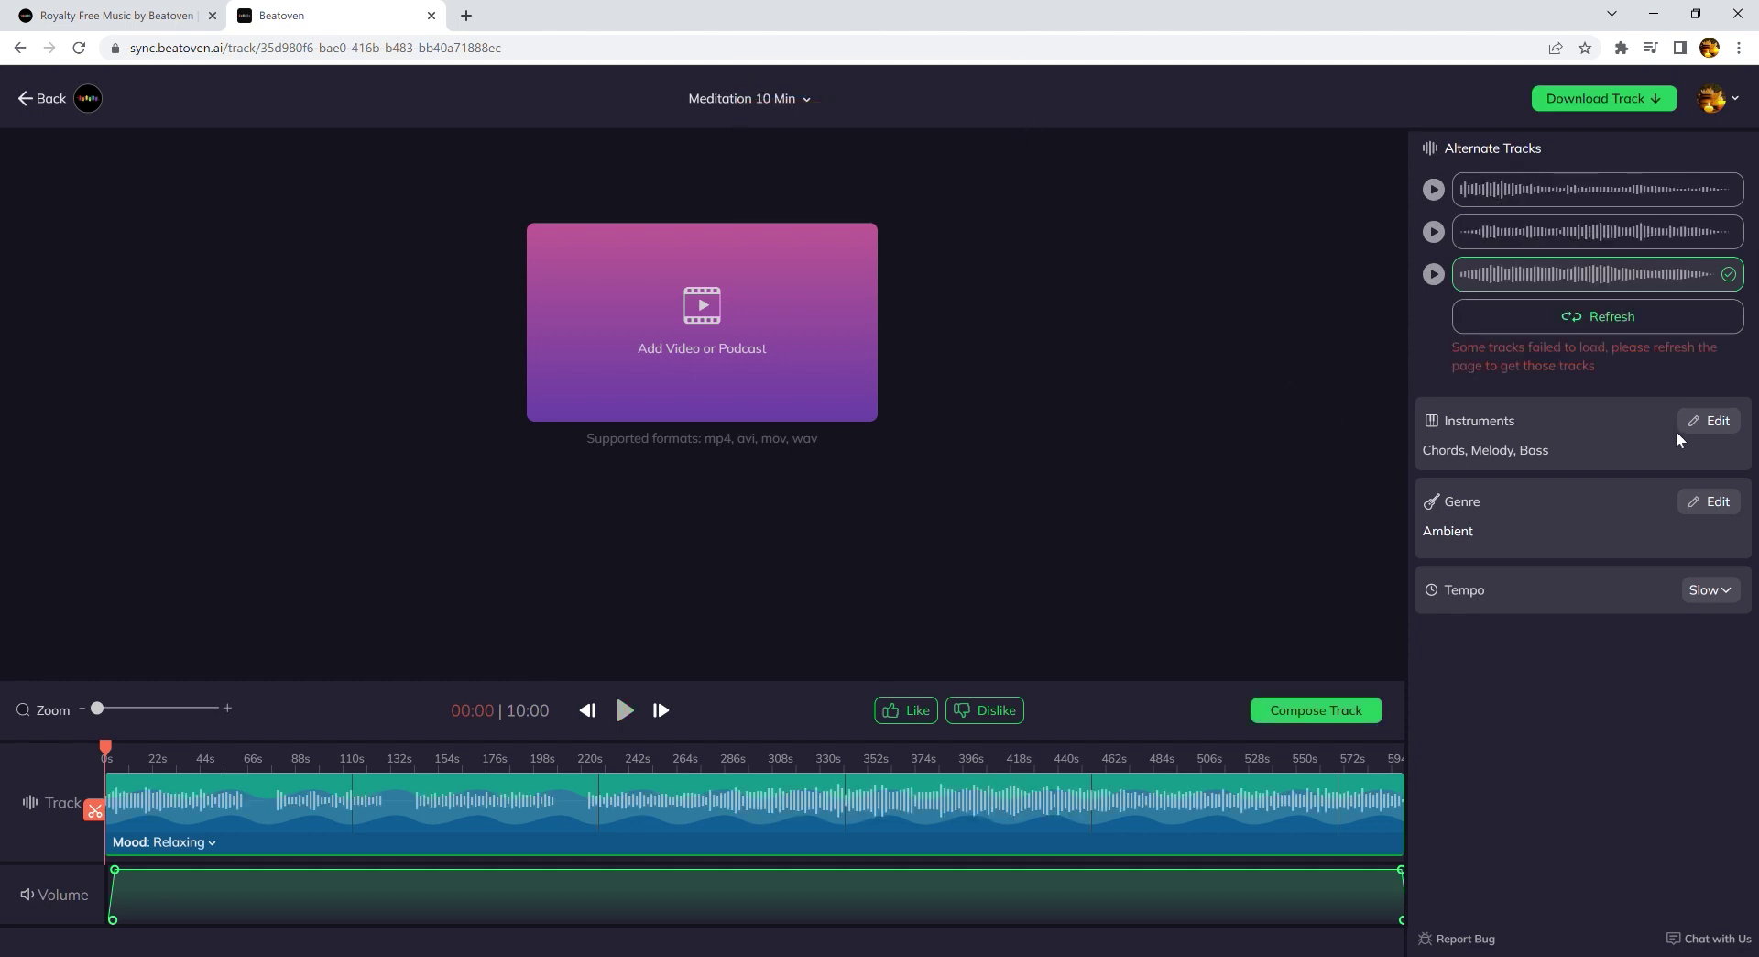
click(1700, 426)
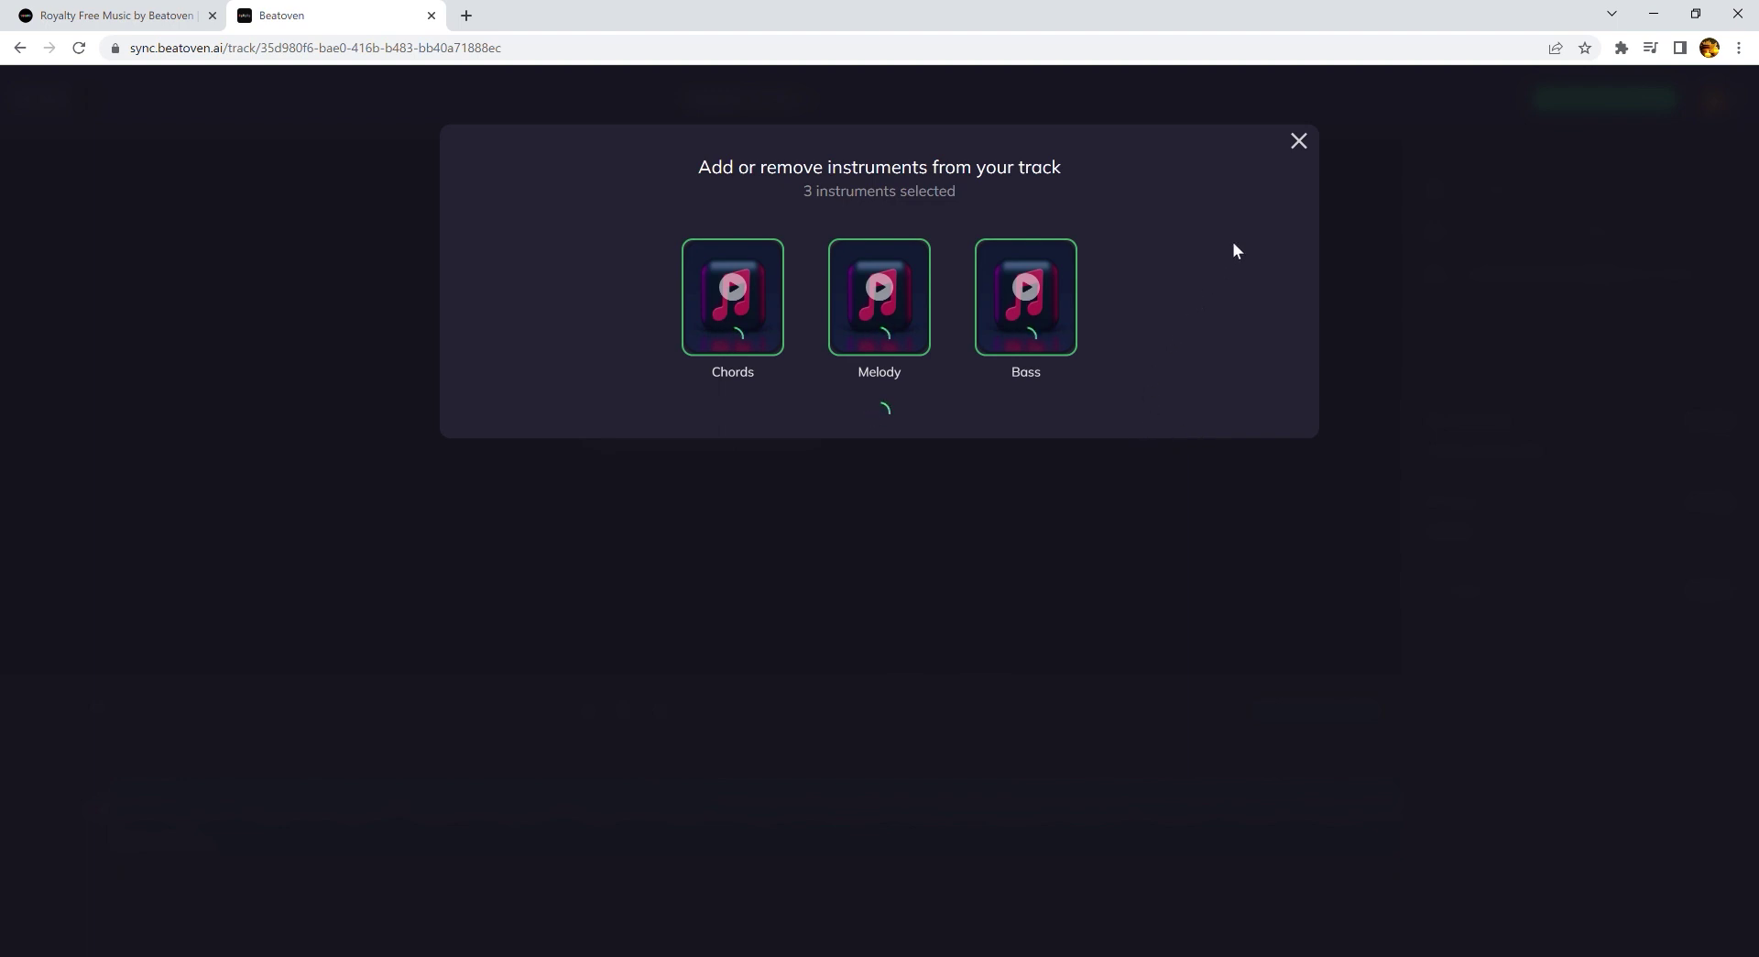
click(1299, 142)
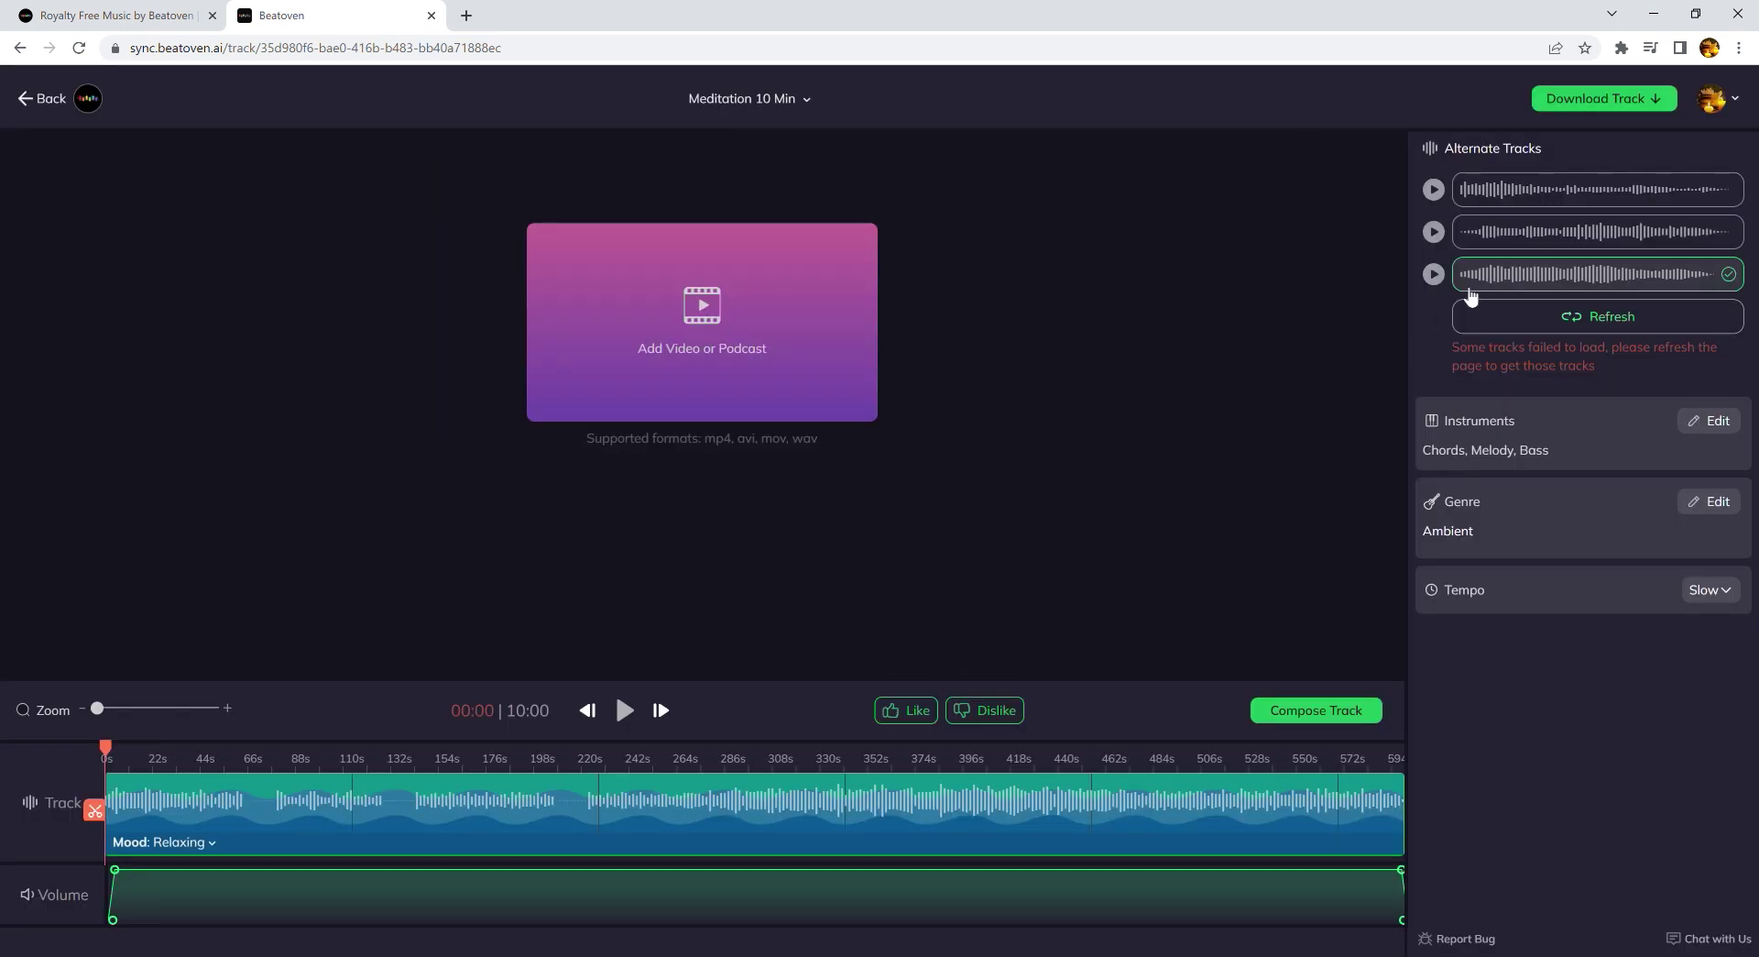
Step: Select the second alternate track, play it from the beginning and pause it at about 00:50
click(1503, 240)
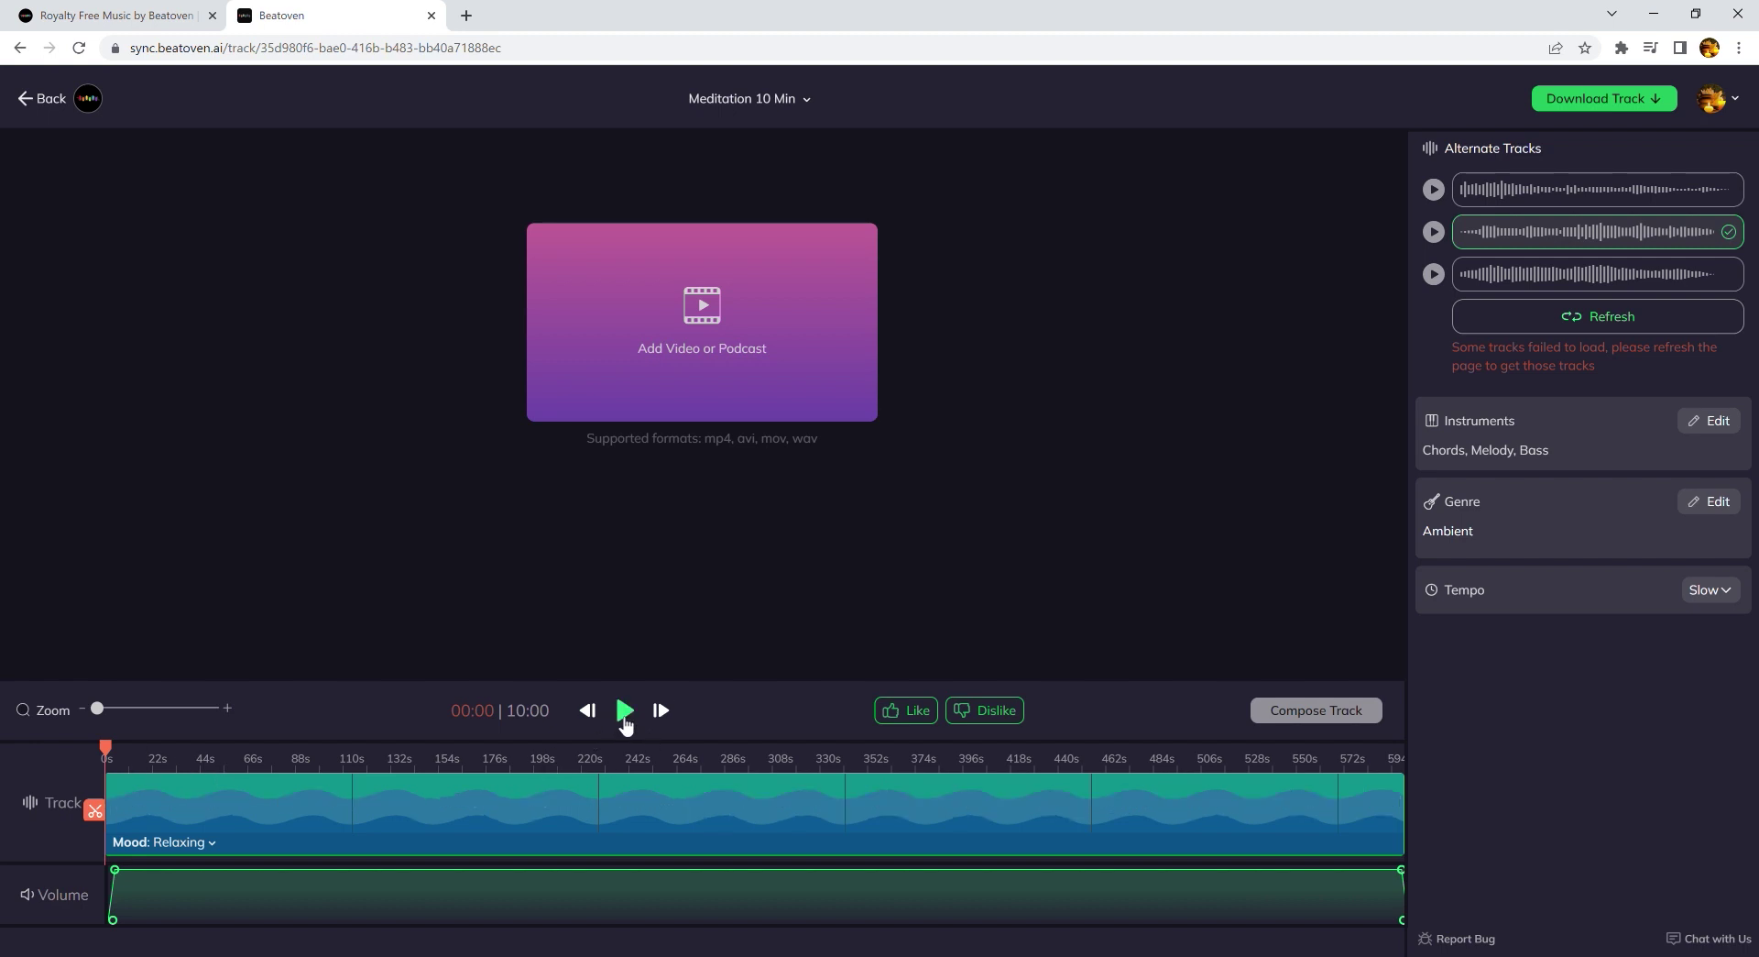
click(625, 722)
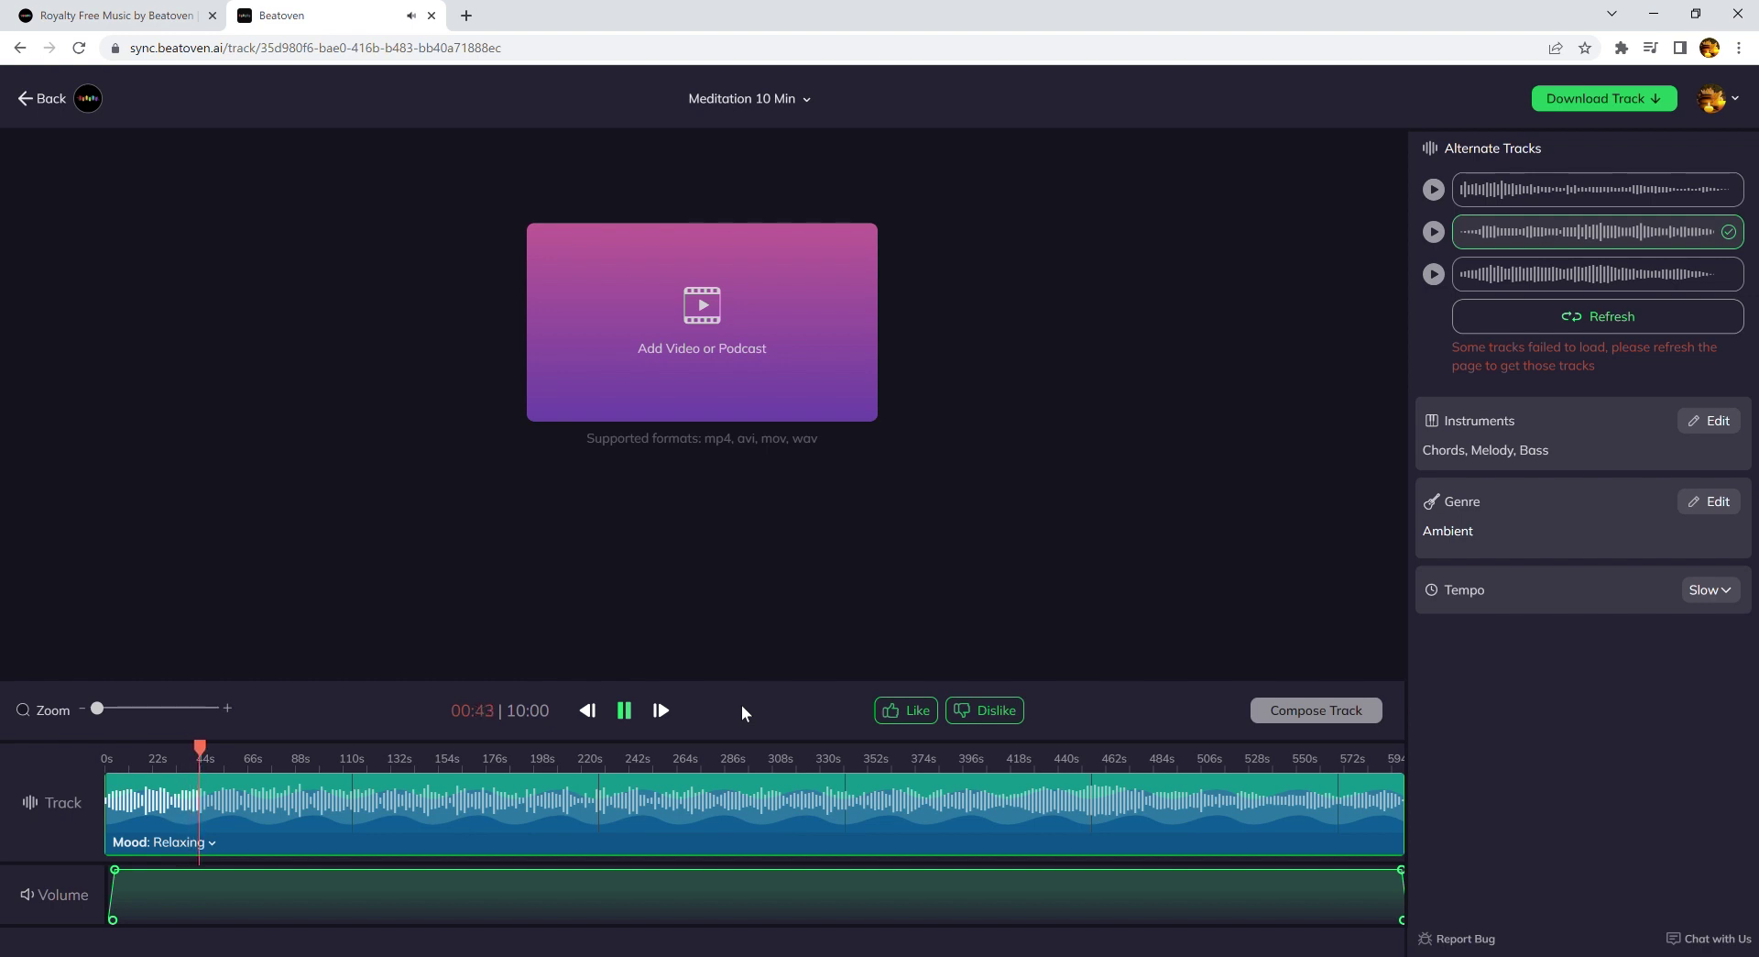
click(628, 713)
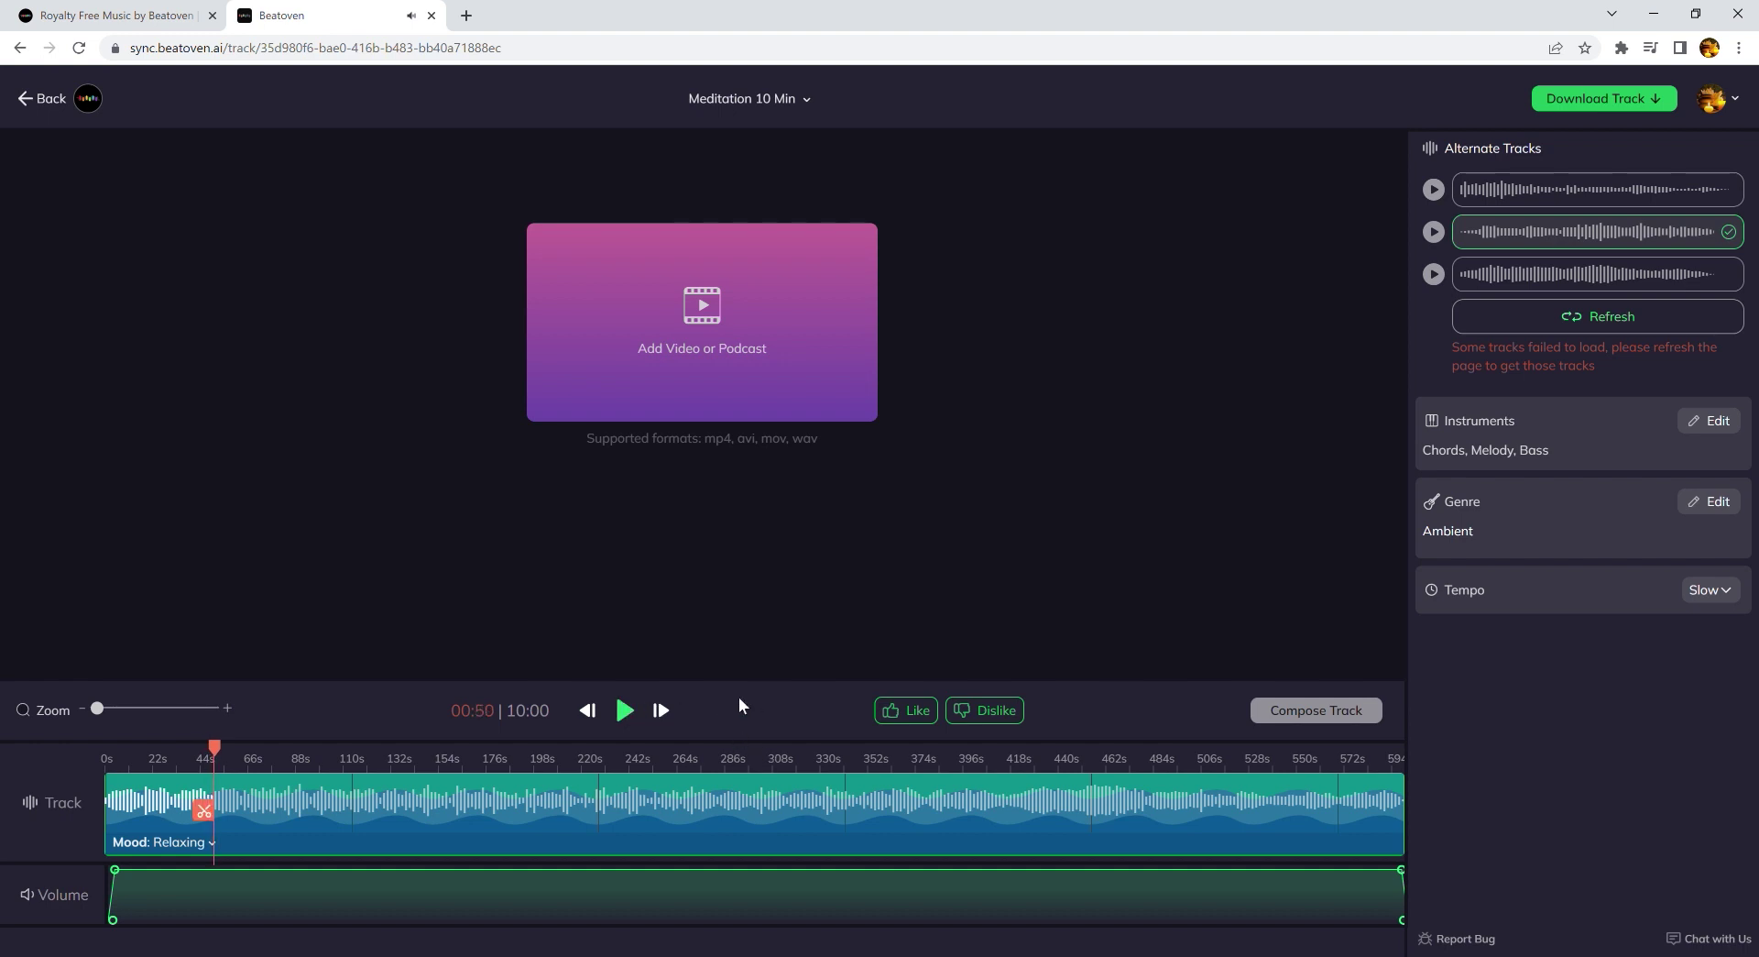